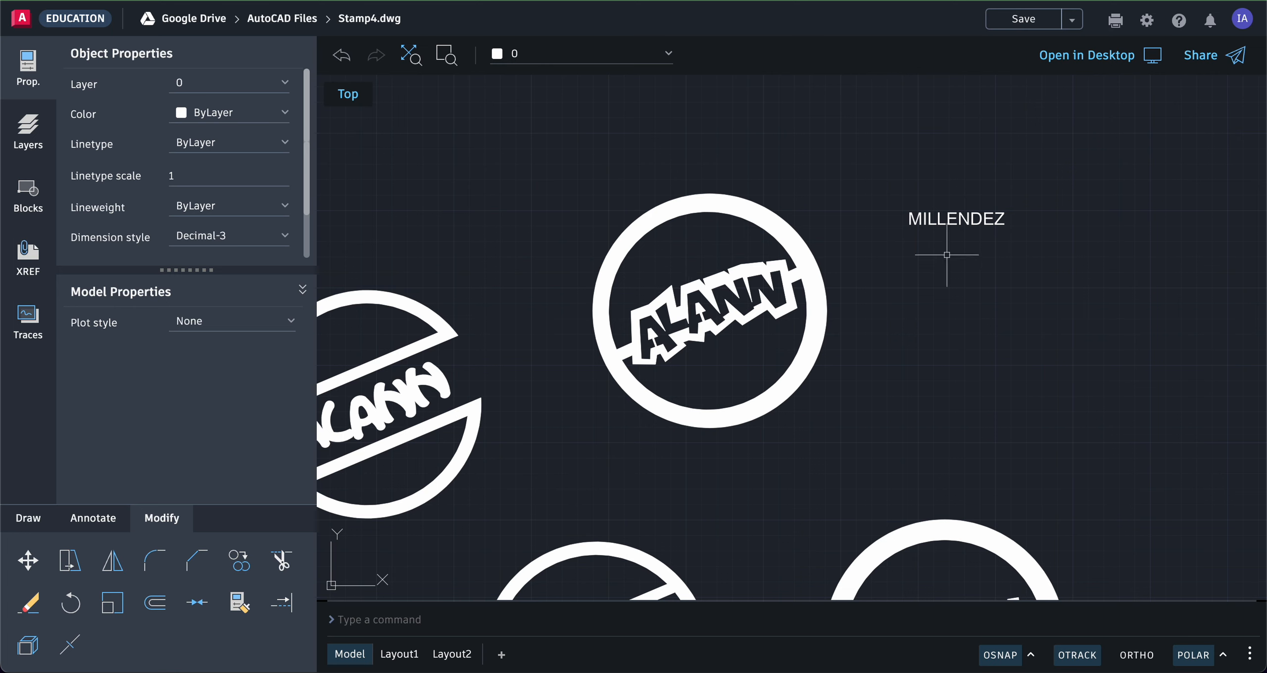
Move the surname text from beside the upper ring stamp into the space above its lettering logo.
click(930, 222)
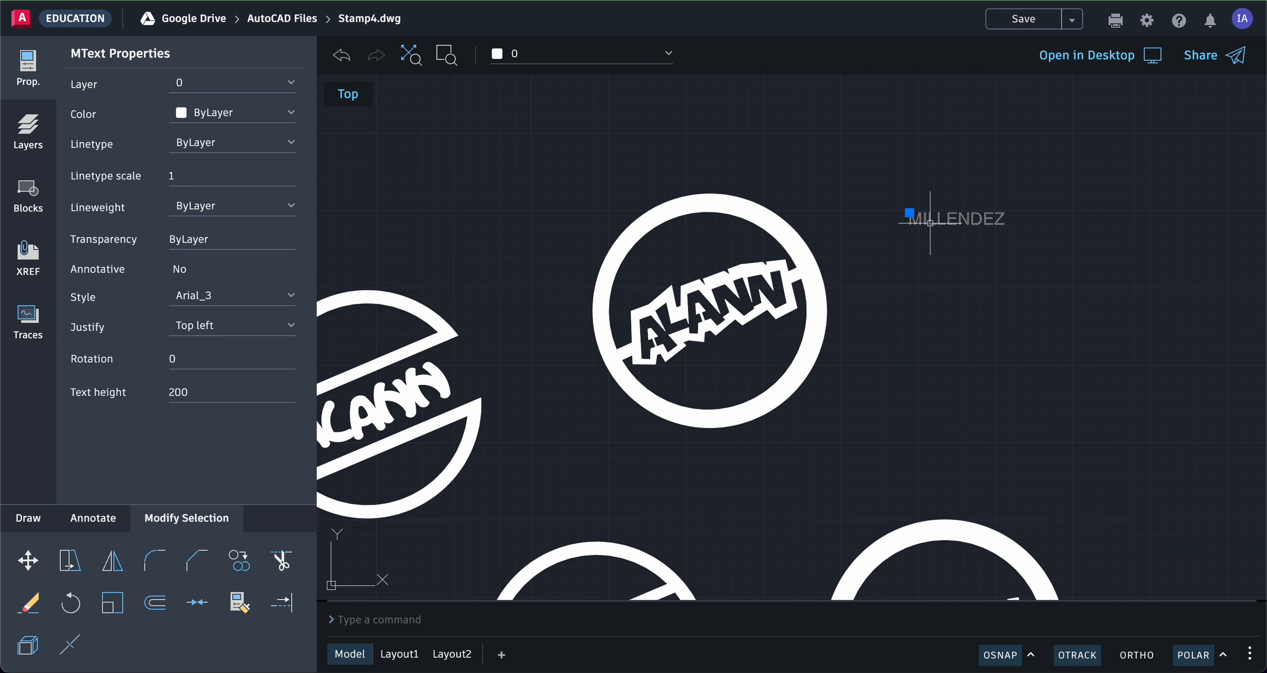
click(910, 213)
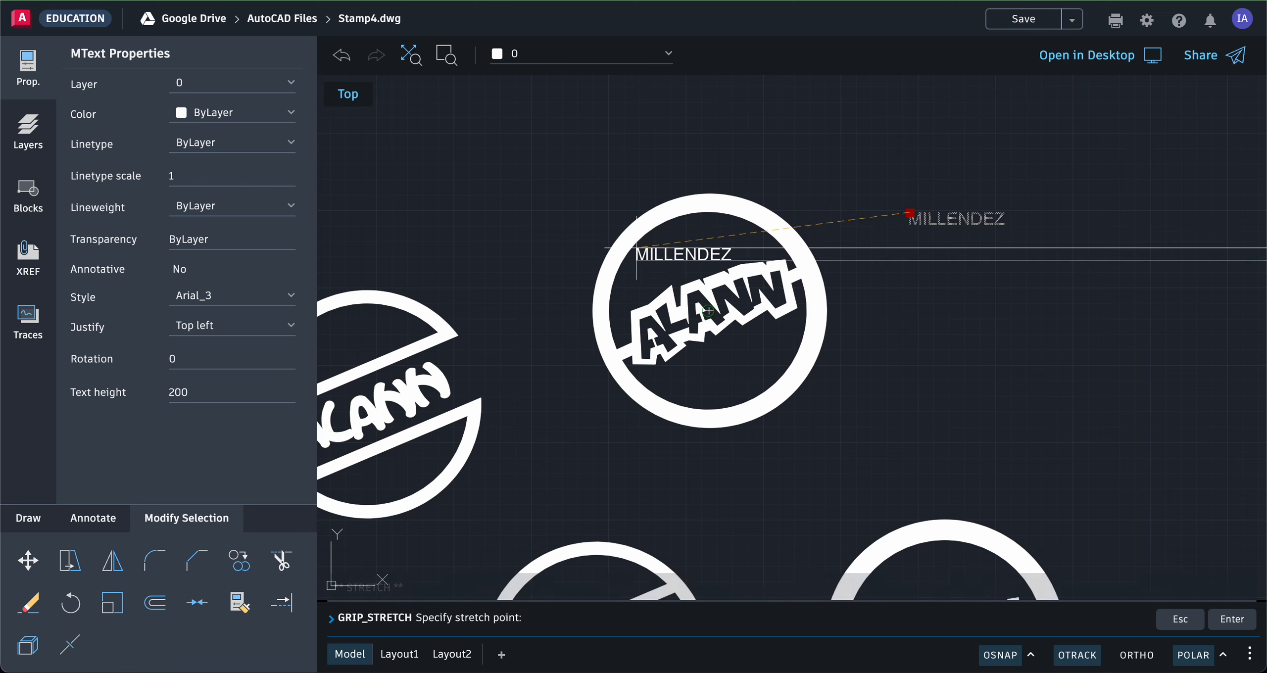
click(649, 248)
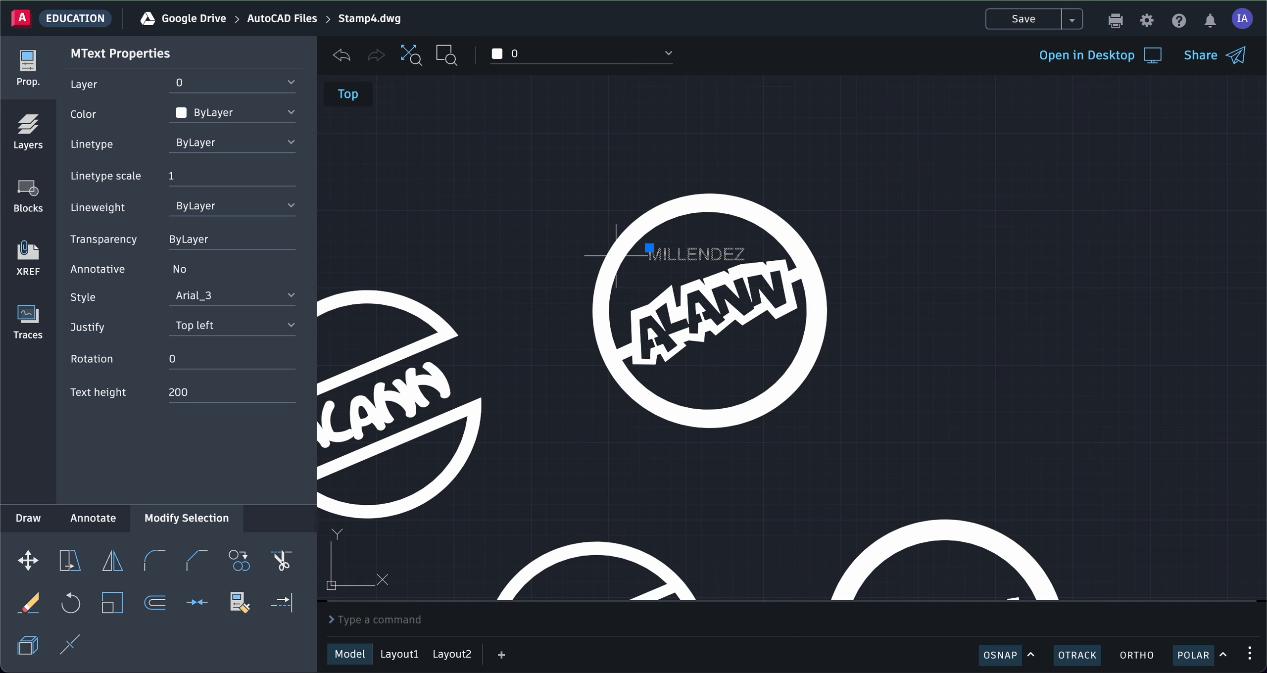
Try rotation angles of 45 and 26 degrees on the surname text inside the ring.
click(186, 358)
key(Return)
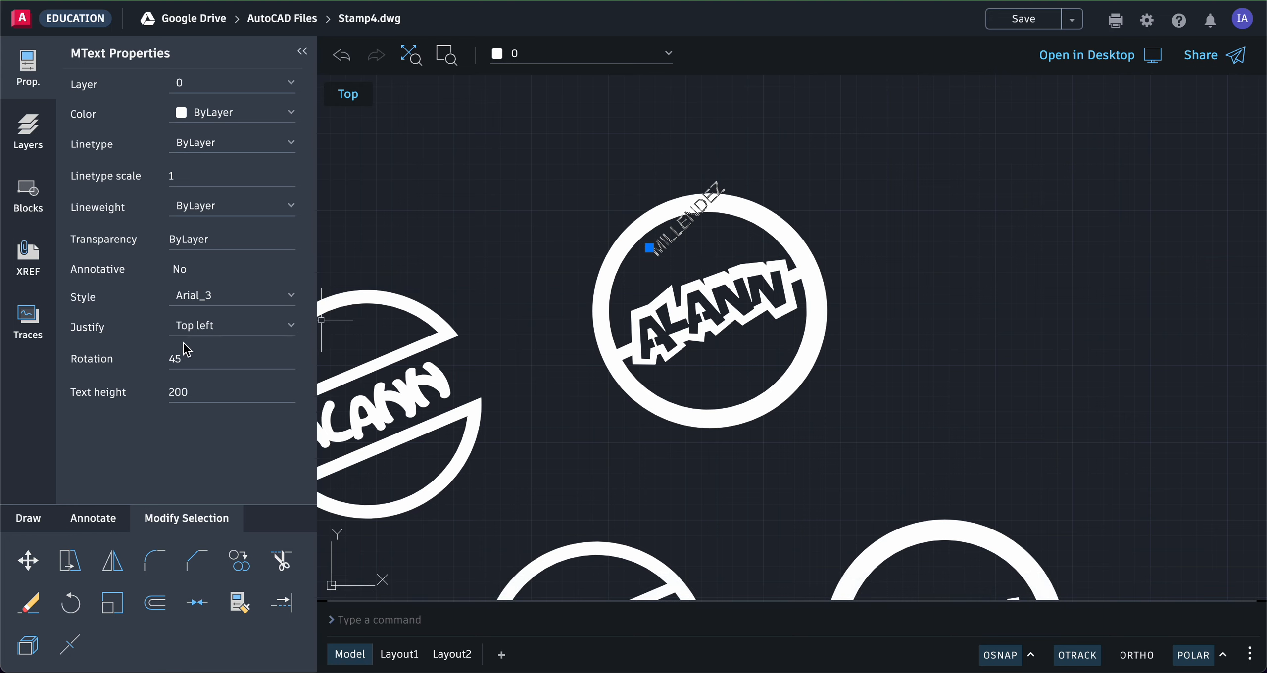
click(192, 357)
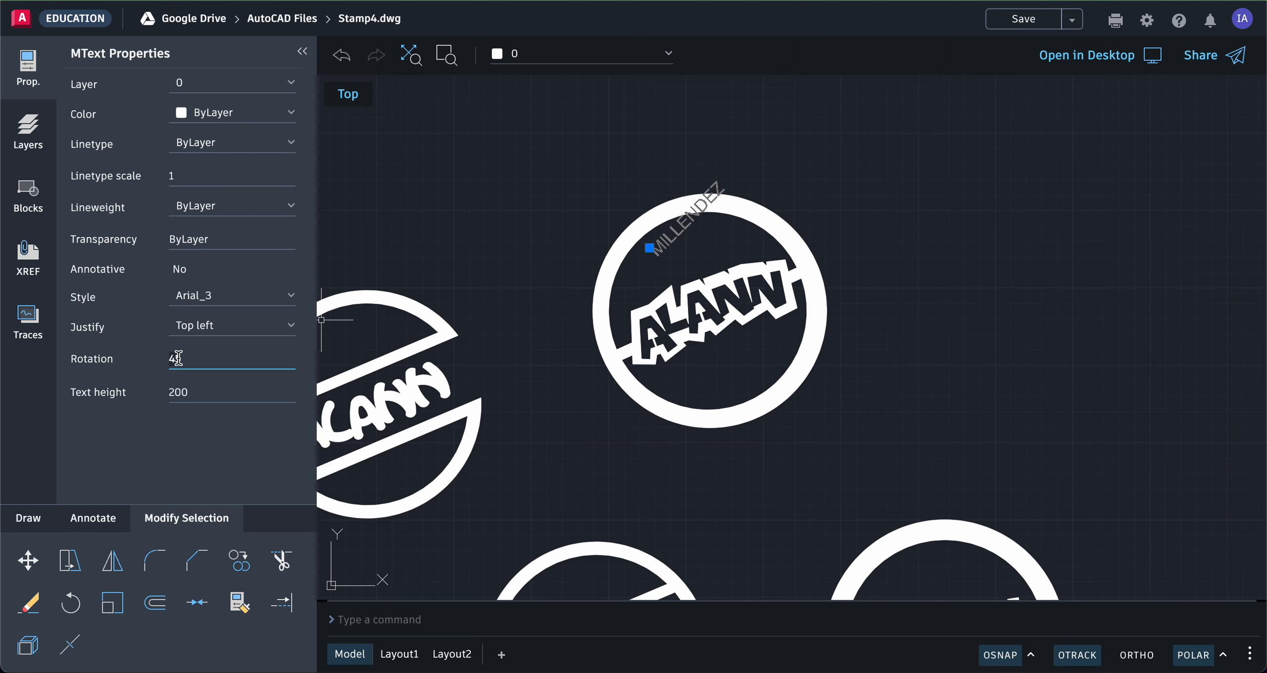
double_click(196, 358)
click(190, 356)
key(Return)
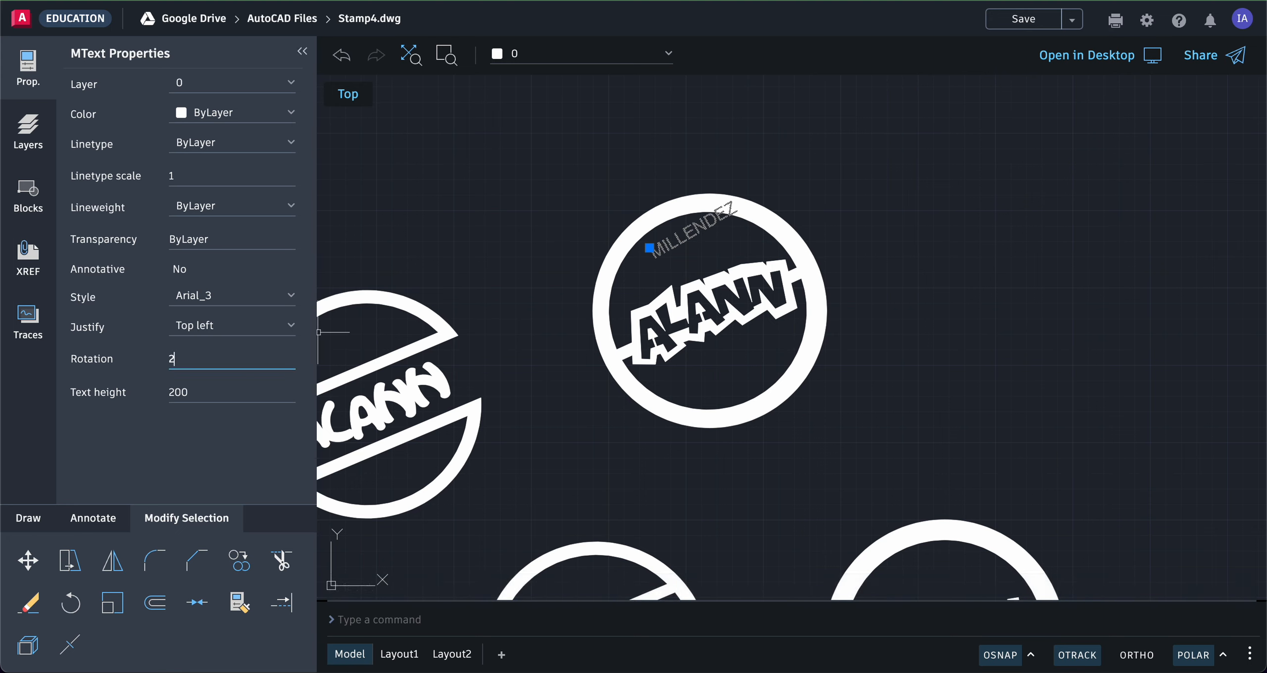
key(Return)
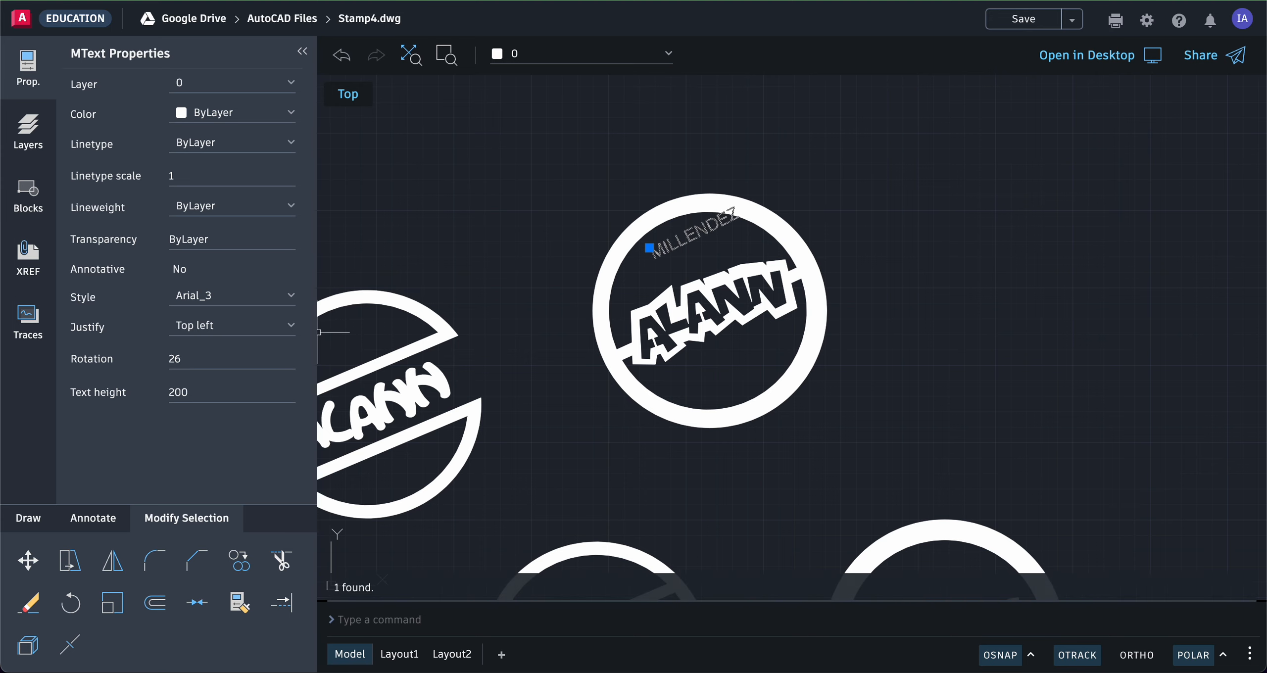
Move the slanted text closer to the logo's upper edge and set its rotation to 23 degrees.
click(649, 248)
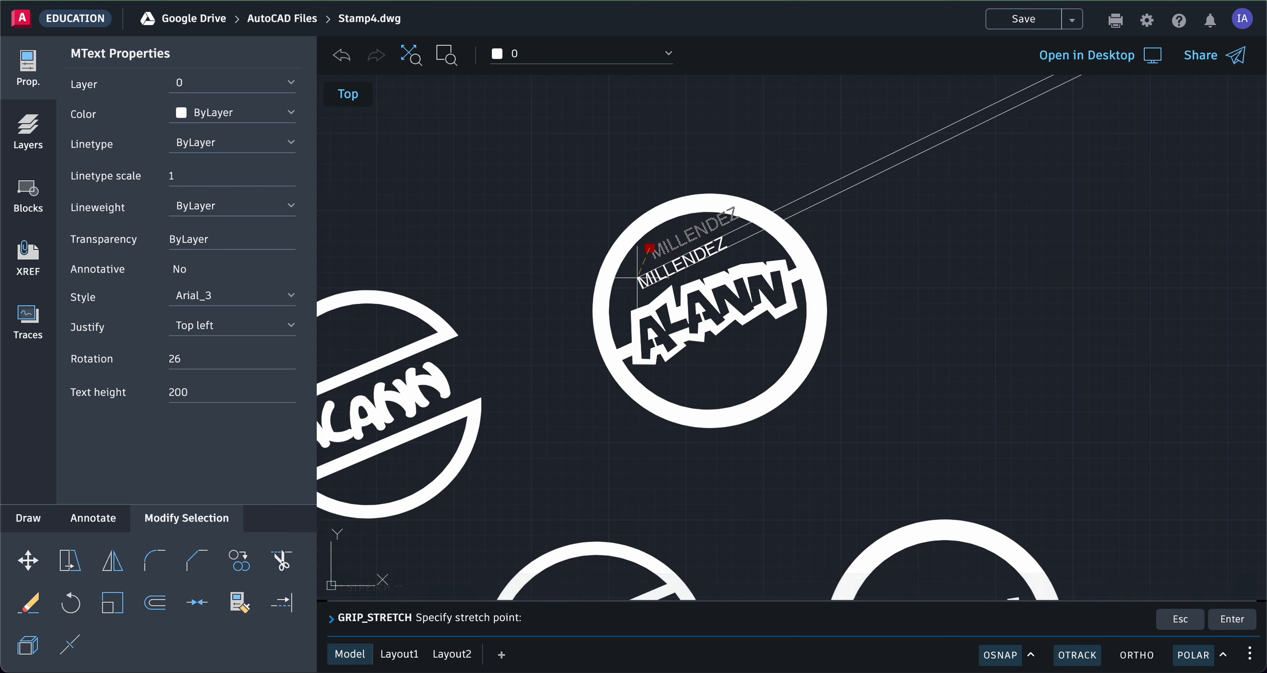
click(637, 277)
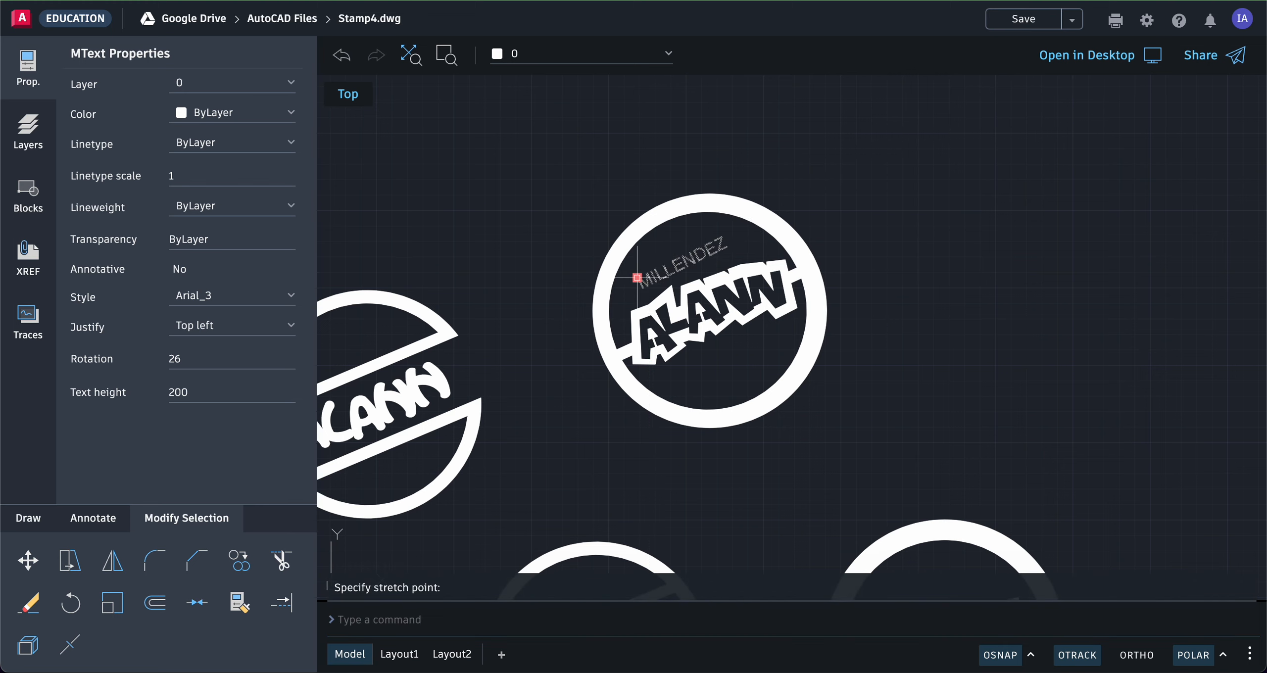
click(254, 353)
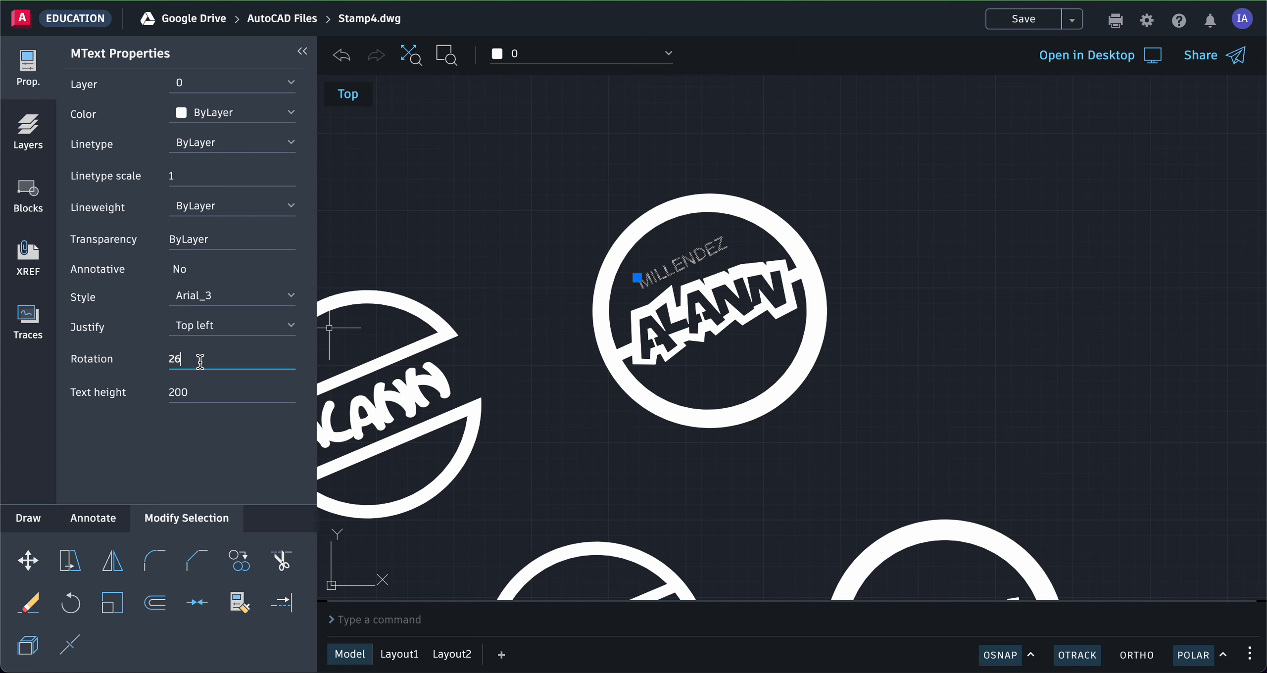
key(Return)
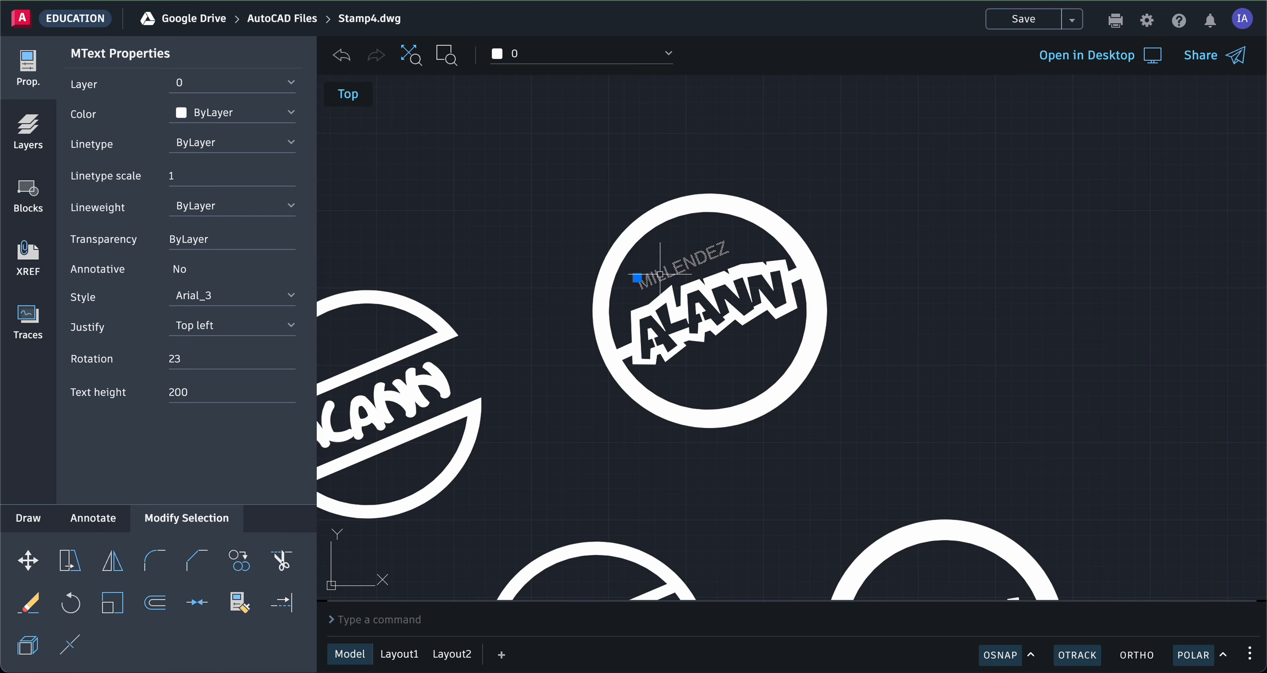
key(Escape)
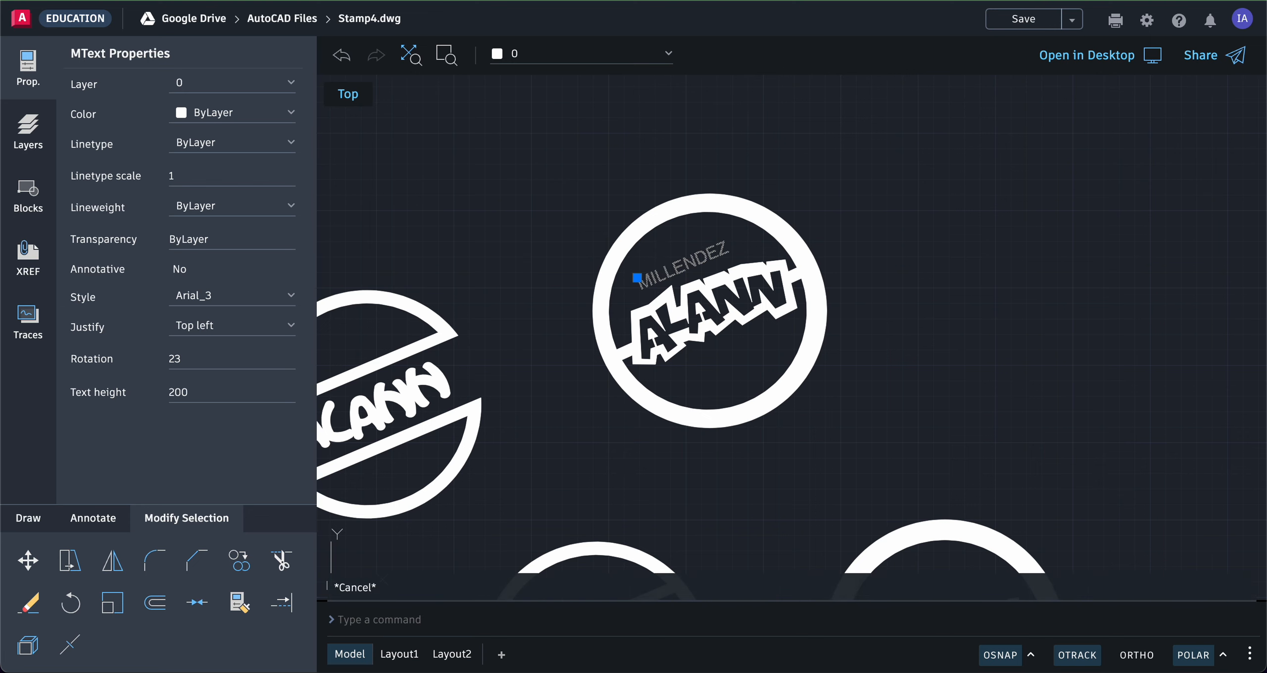
Replace the wording of the slanted text above the logo with "DRAWN BY".
double_click(656, 275)
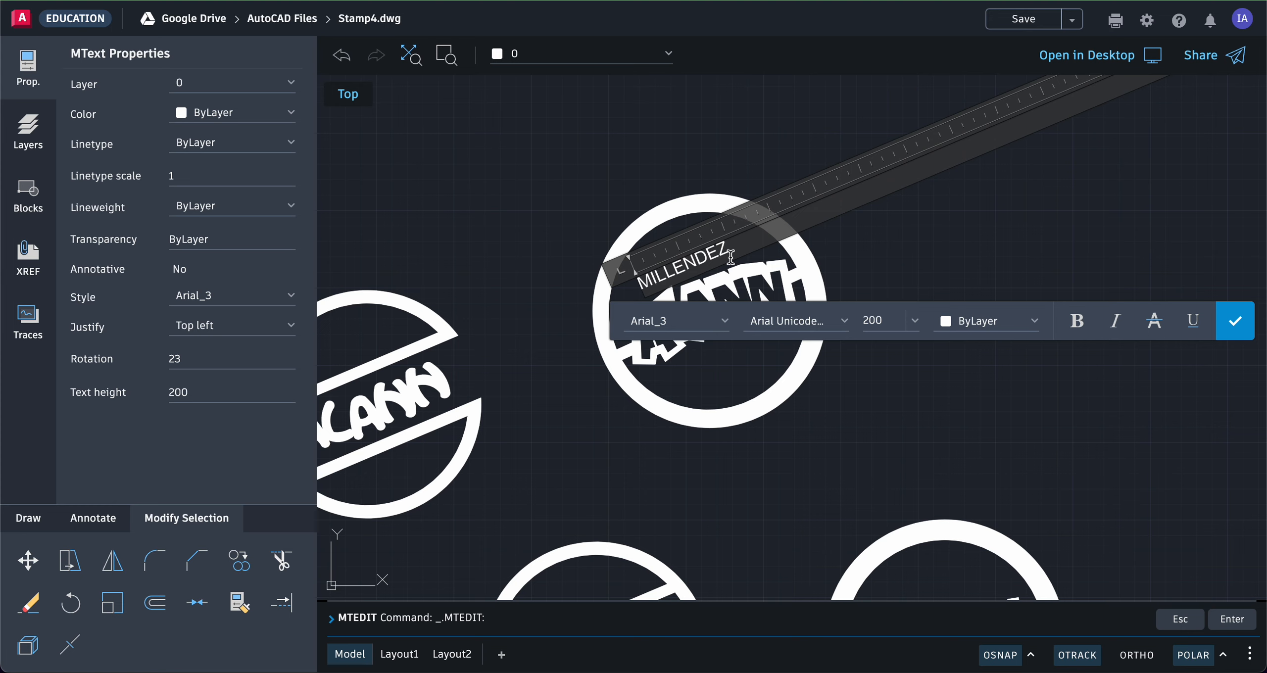
drag(734, 249, 642, 286)
text(DRAWN BY)
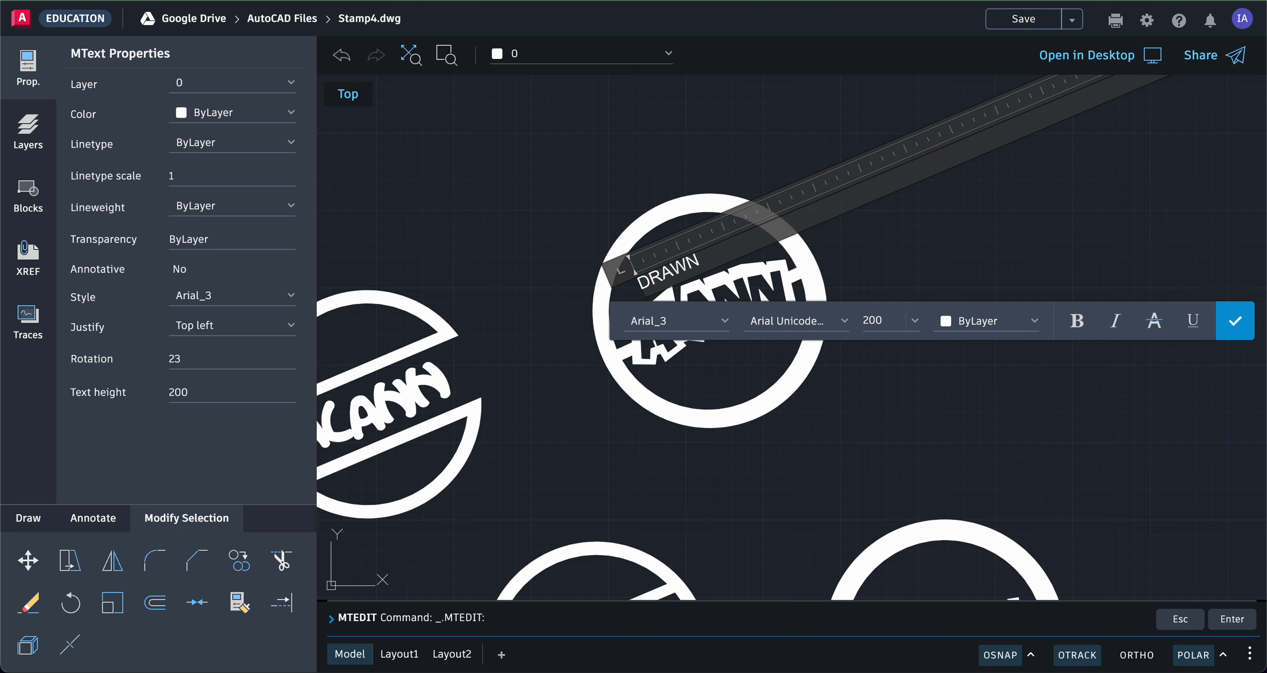
click(712, 178)
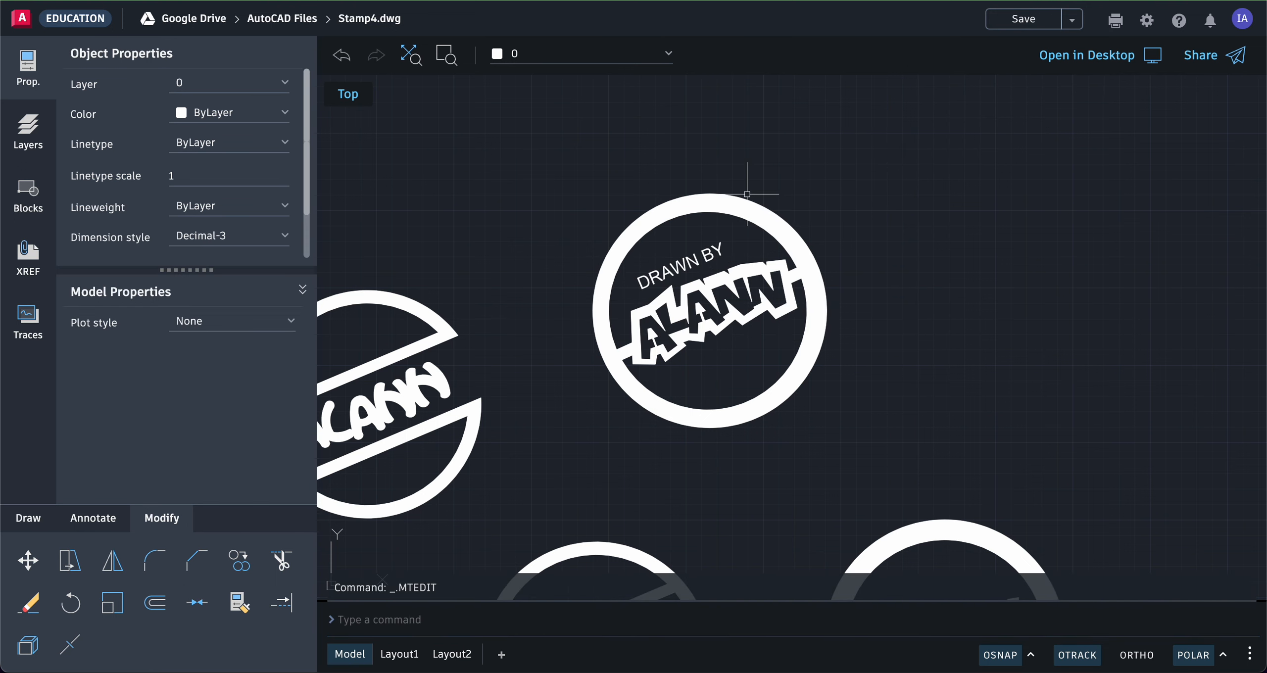
Shorten the oversized "DRAWN BY" text frame to about the width of the ring and finish editing the text.
scroll(789, 198, up, 3)
scroll(789, 197, down, 5)
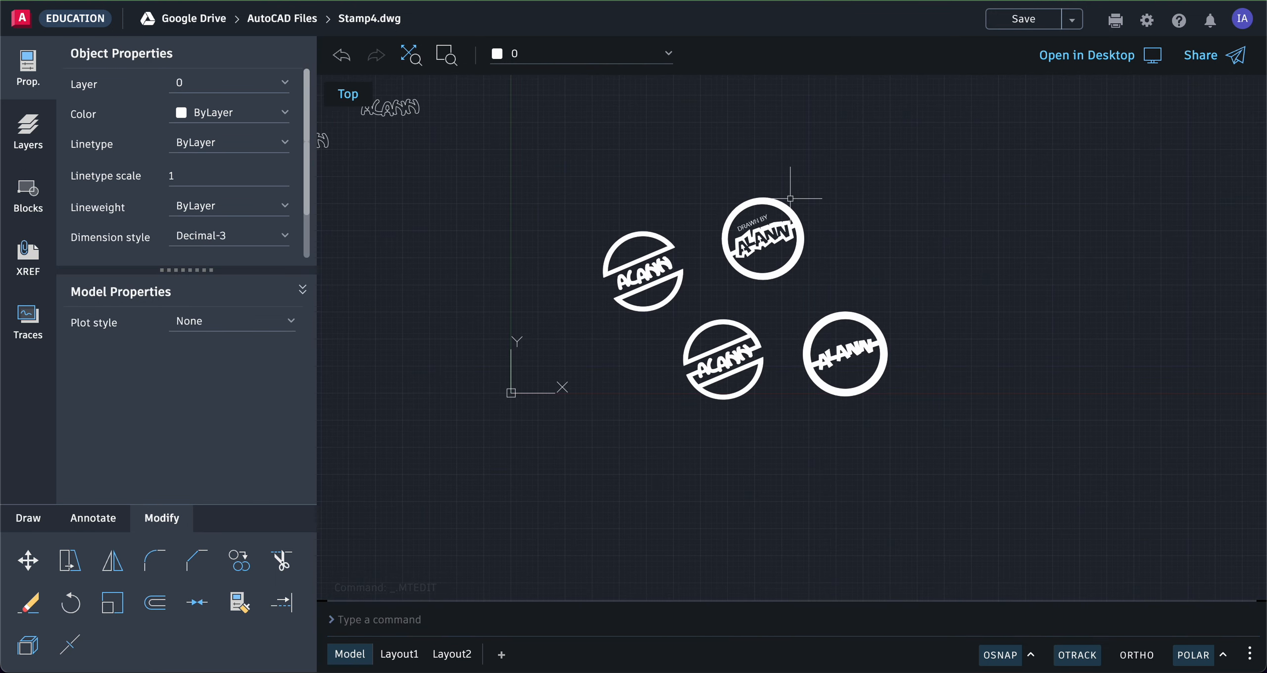
scroll(793, 200, up, 2)
mouse_move(816, 202)
middle_down()
mouse_move(713, 289)
mouse_move(653, 310)
middle_up()
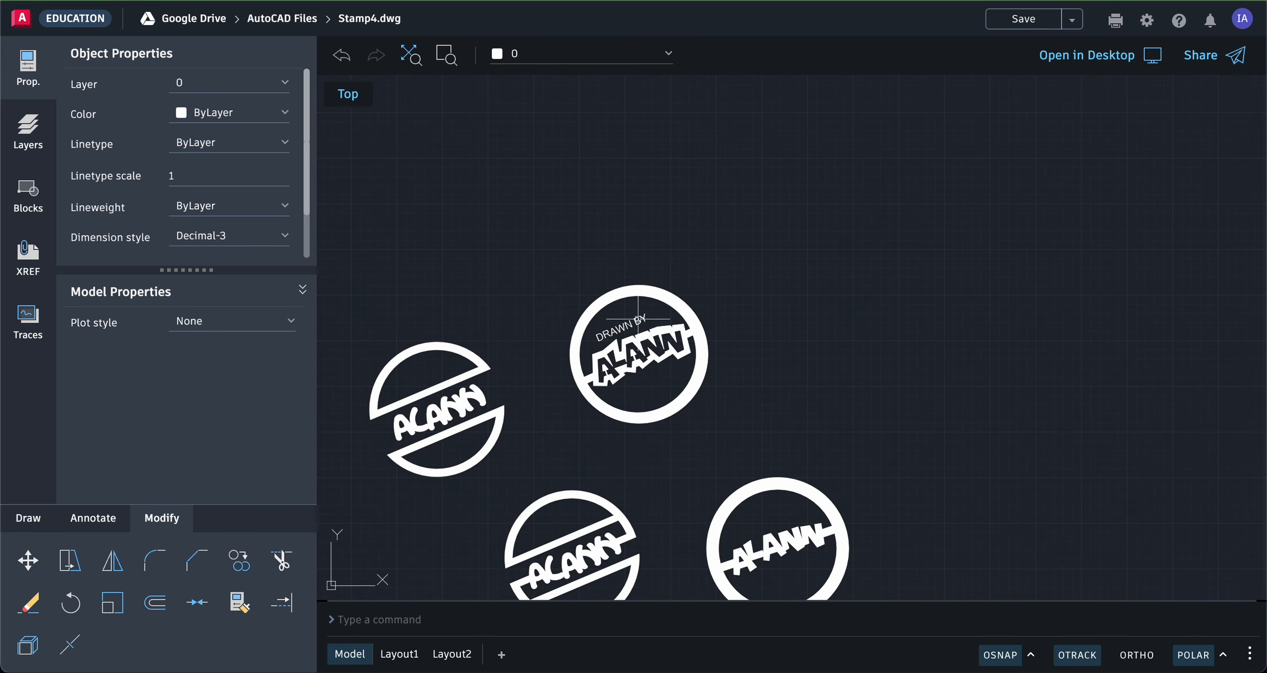
click(638, 321)
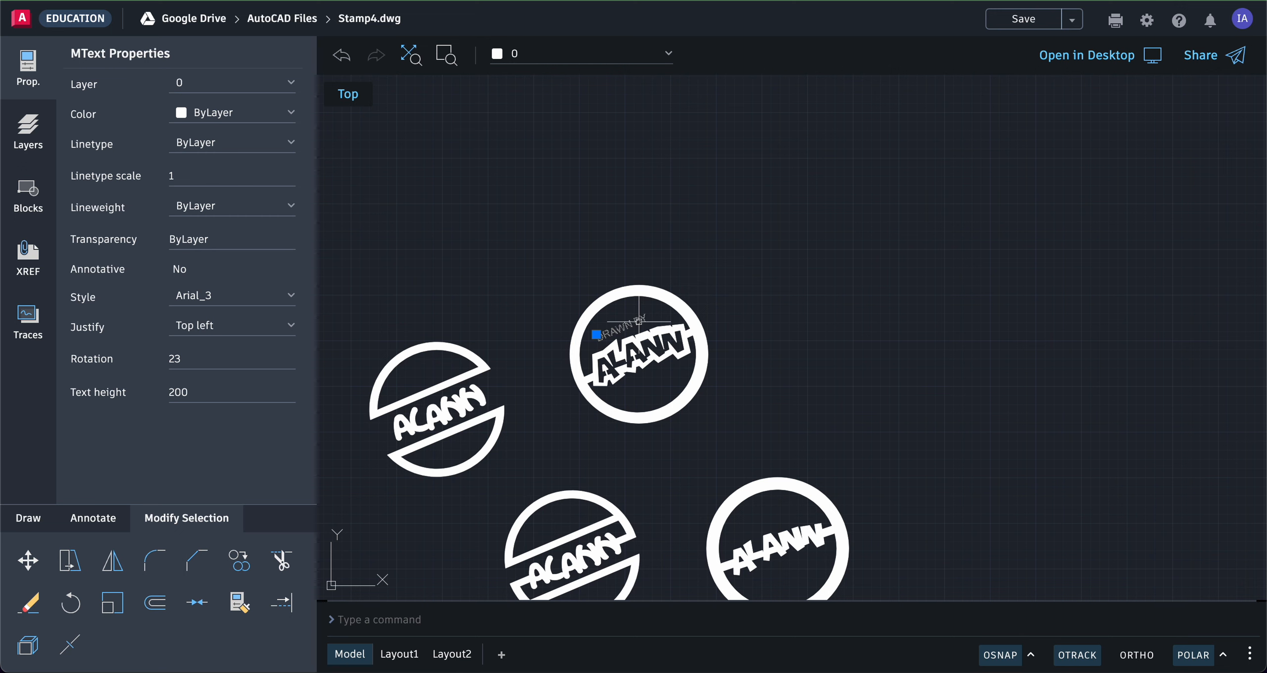
double_click(638, 321)
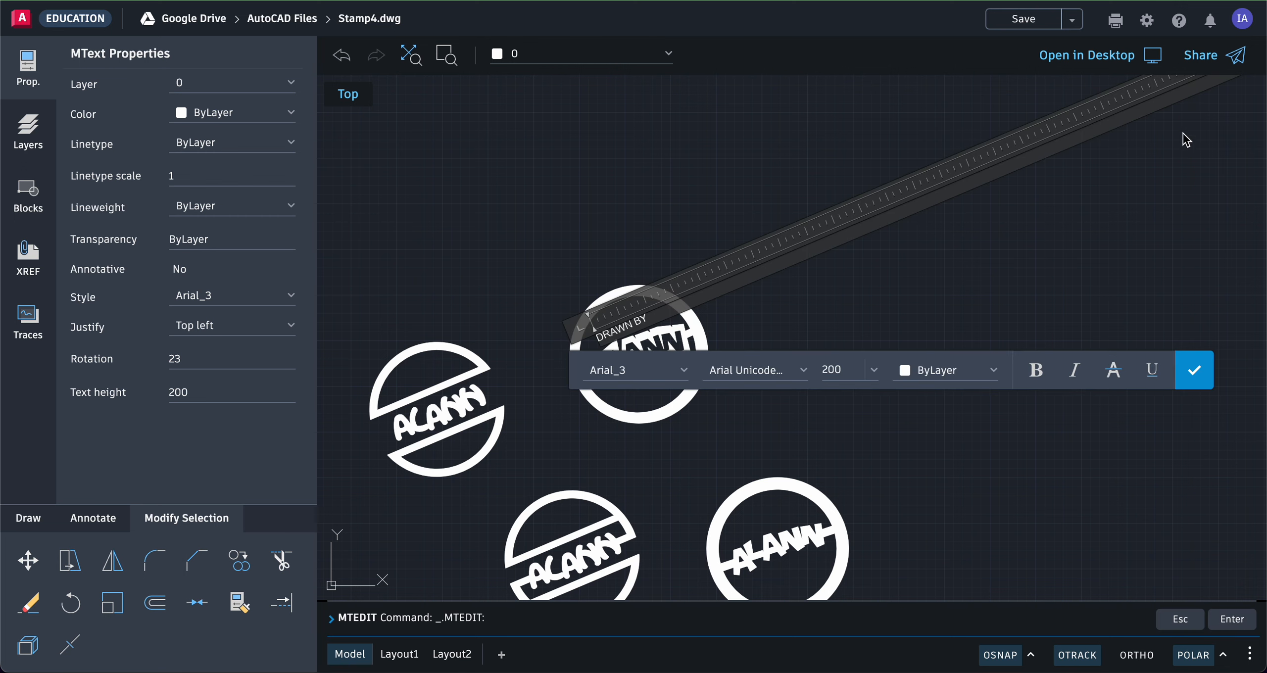
scroll(1198, 107, up, 2)
scroll(1198, 103, down, 6)
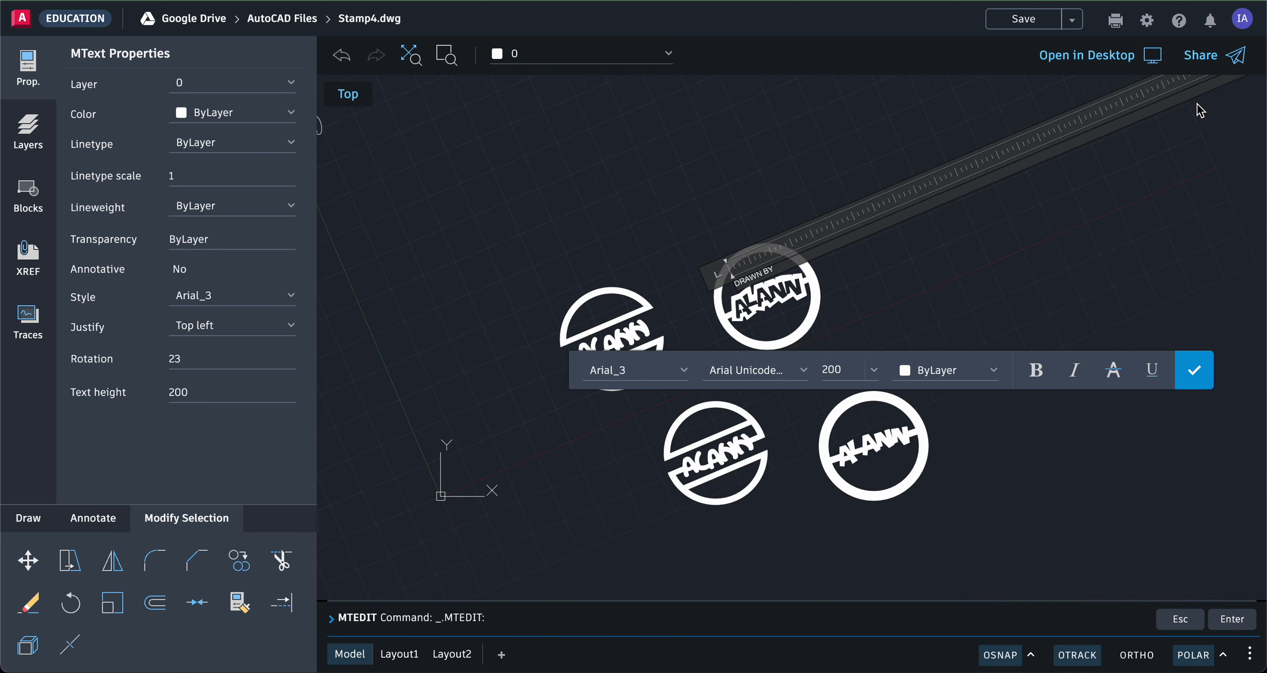
mouse_move(1196, 154)
middle_down()
mouse_move(891, 275)
mouse_move(690, 387)
middle_up()
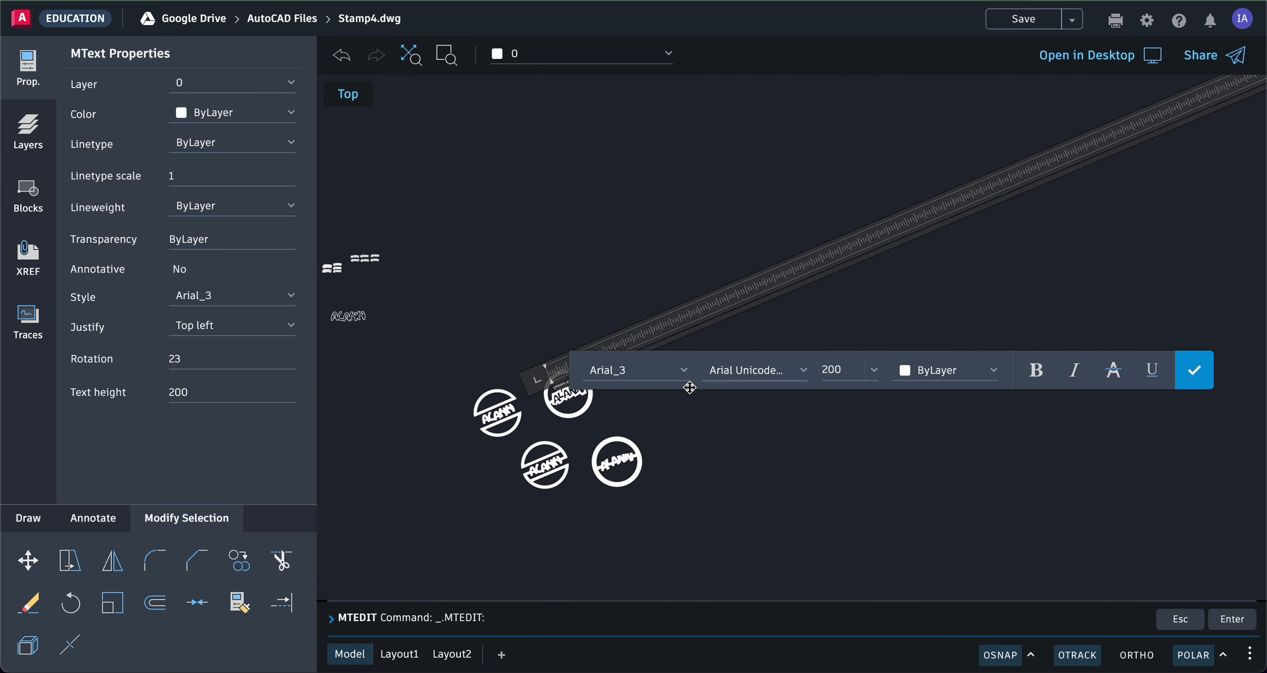
scroll(888, 313, up, 1)
scroll(889, 312, down, 5)
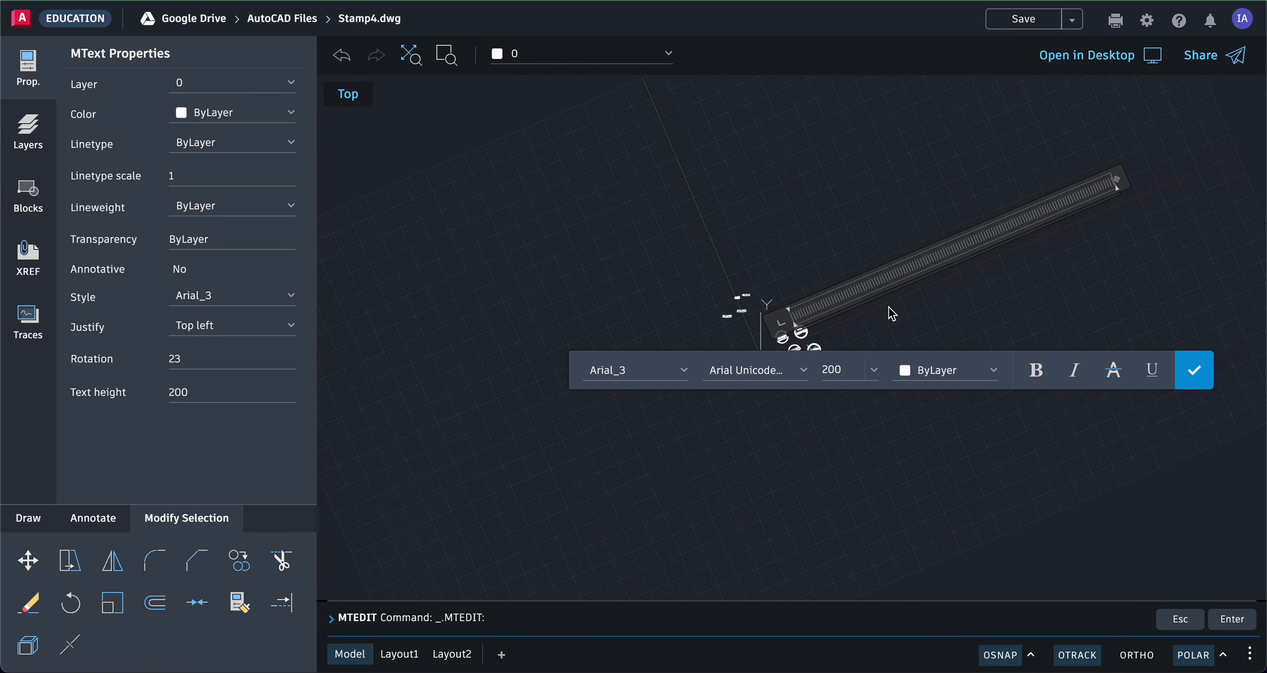
scroll(1008, 265, up, 1)
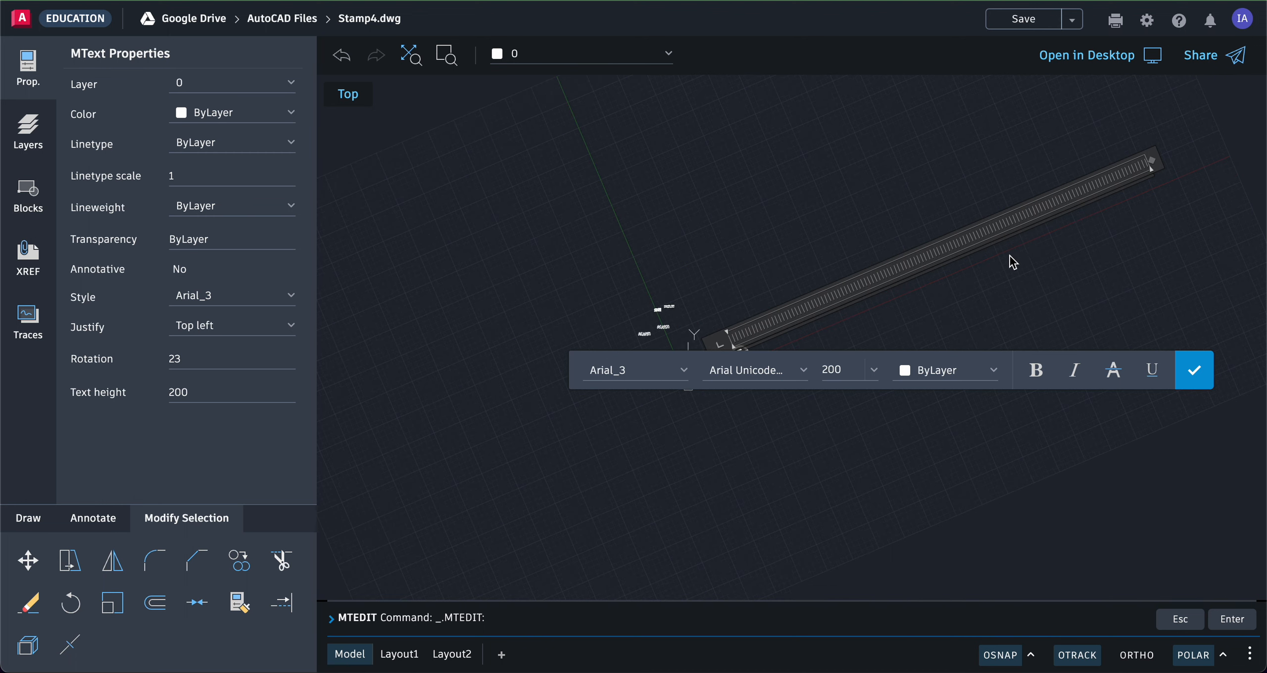
drag(1153, 161, 747, 332)
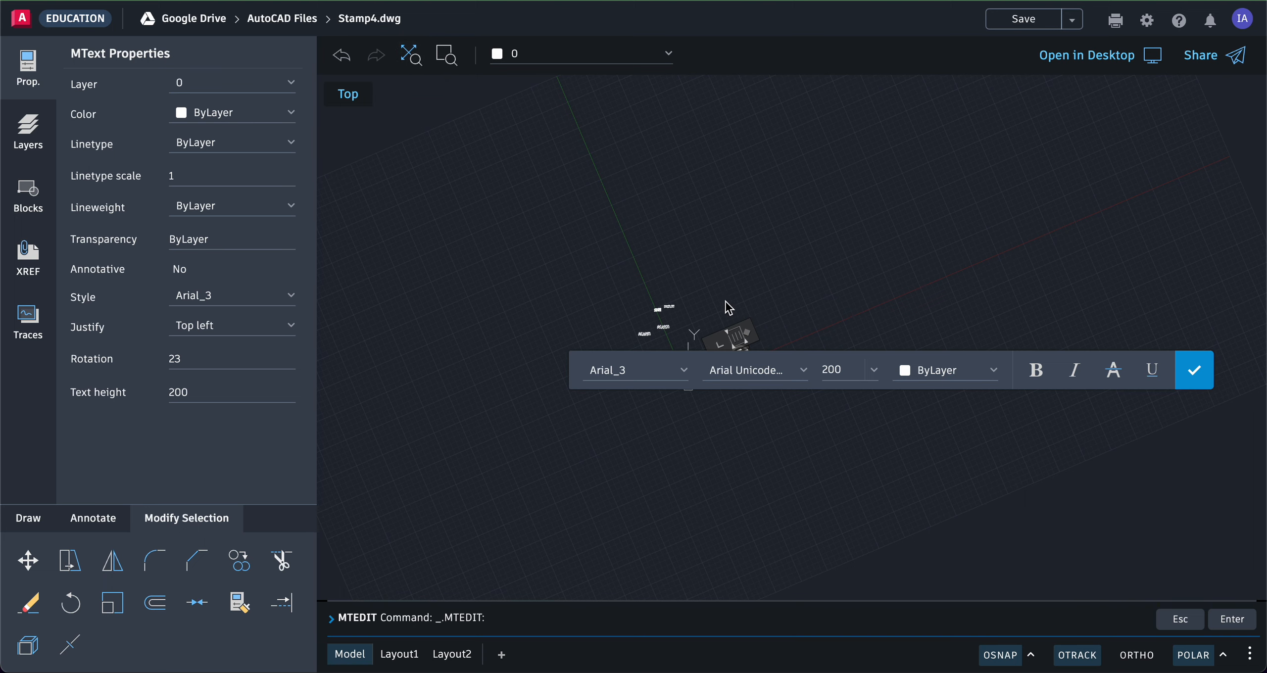
scroll(767, 342, up, 5)
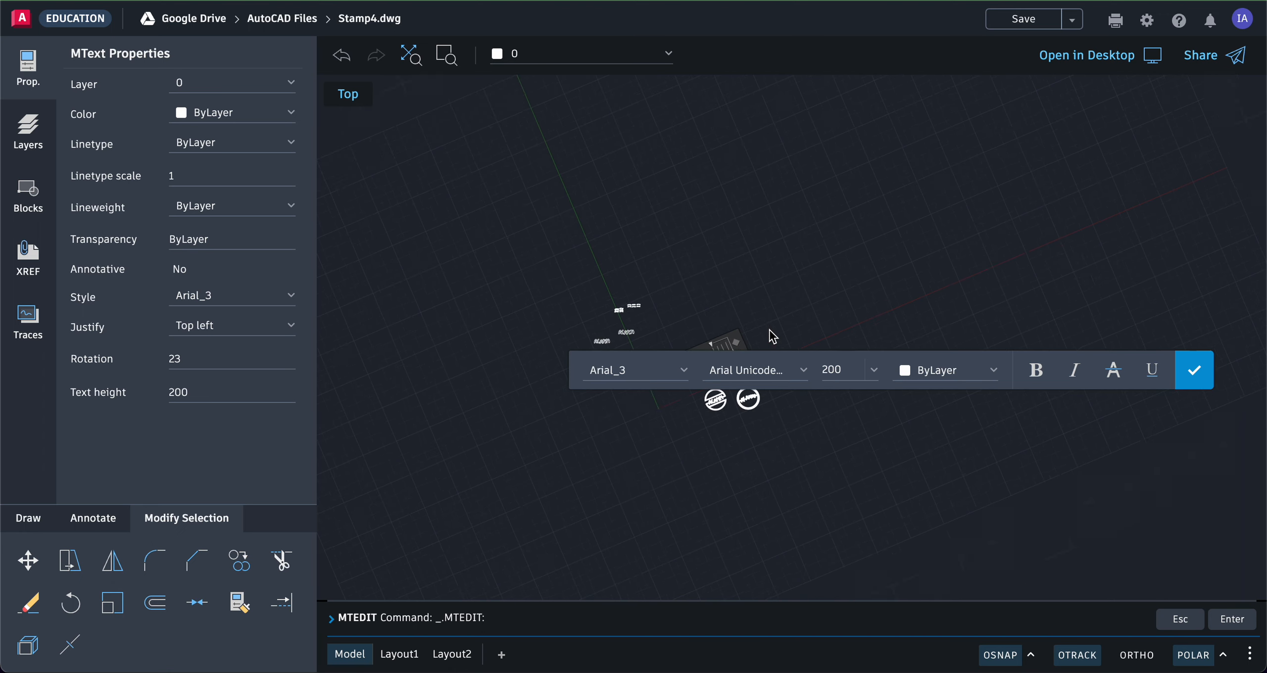
scroll(769, 342, up, 3)
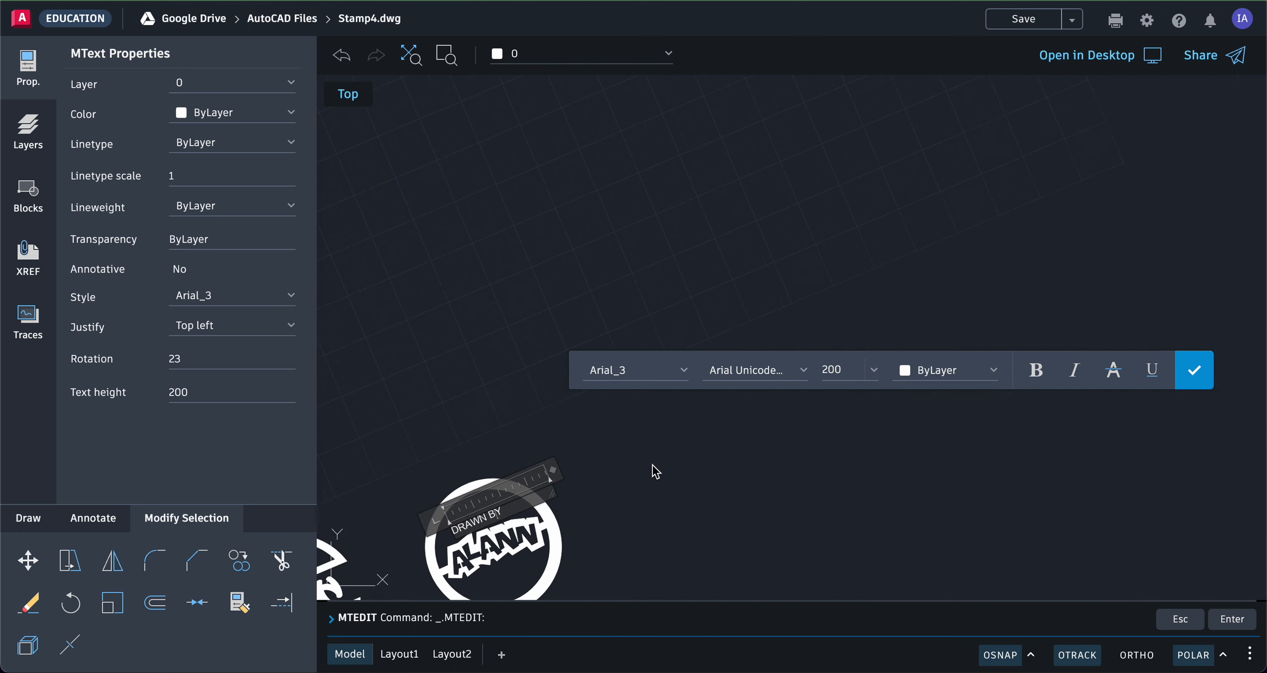
middle_drag(626, 483, 654, 426)
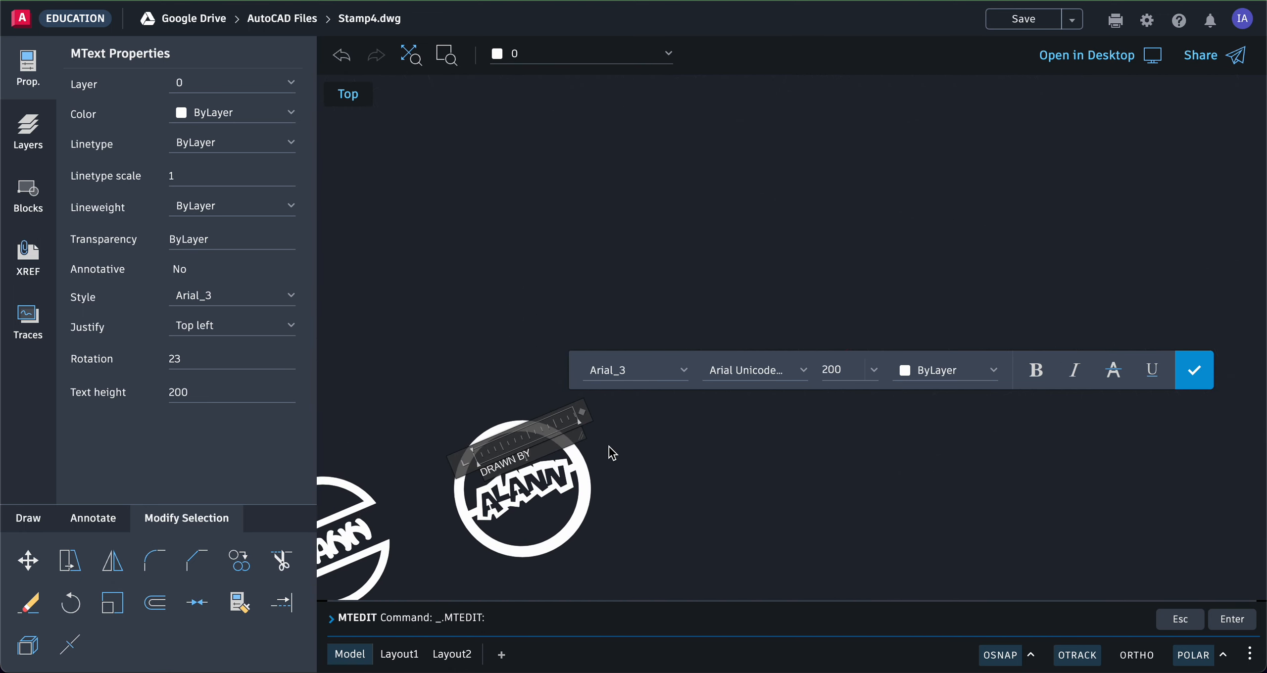
middle_drag(675, 328, 751, 250)
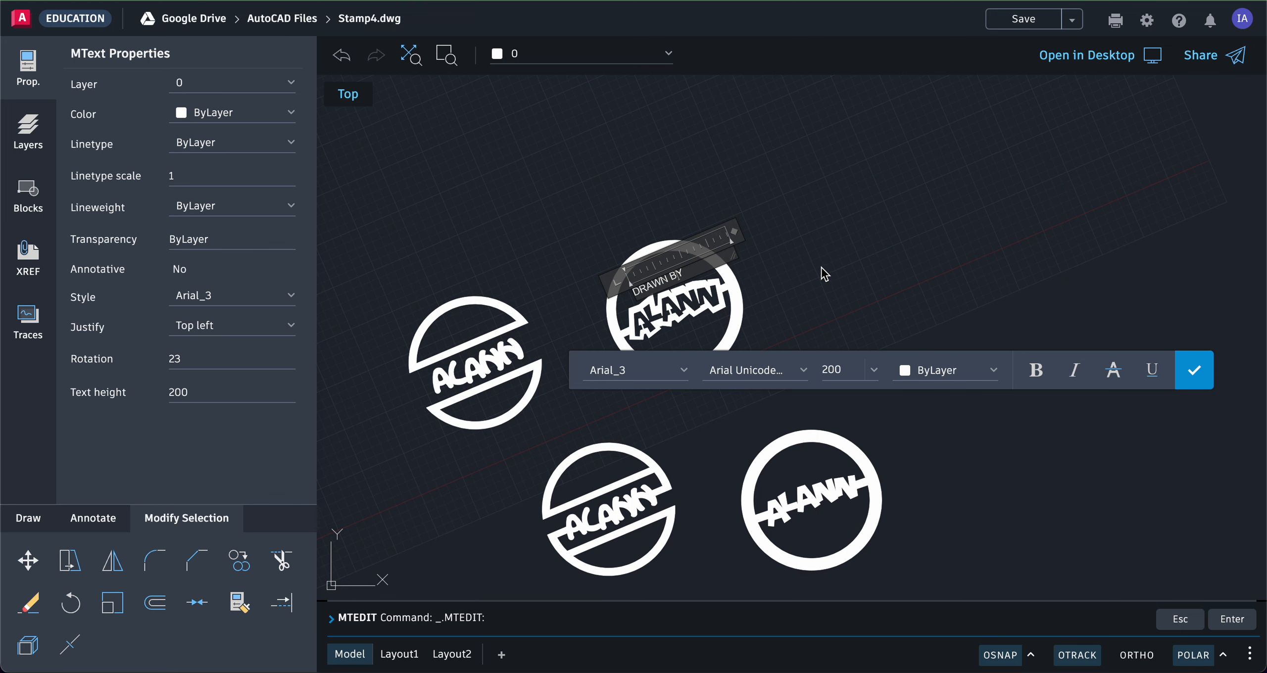
click(1197, 375)
click(1199, 375)
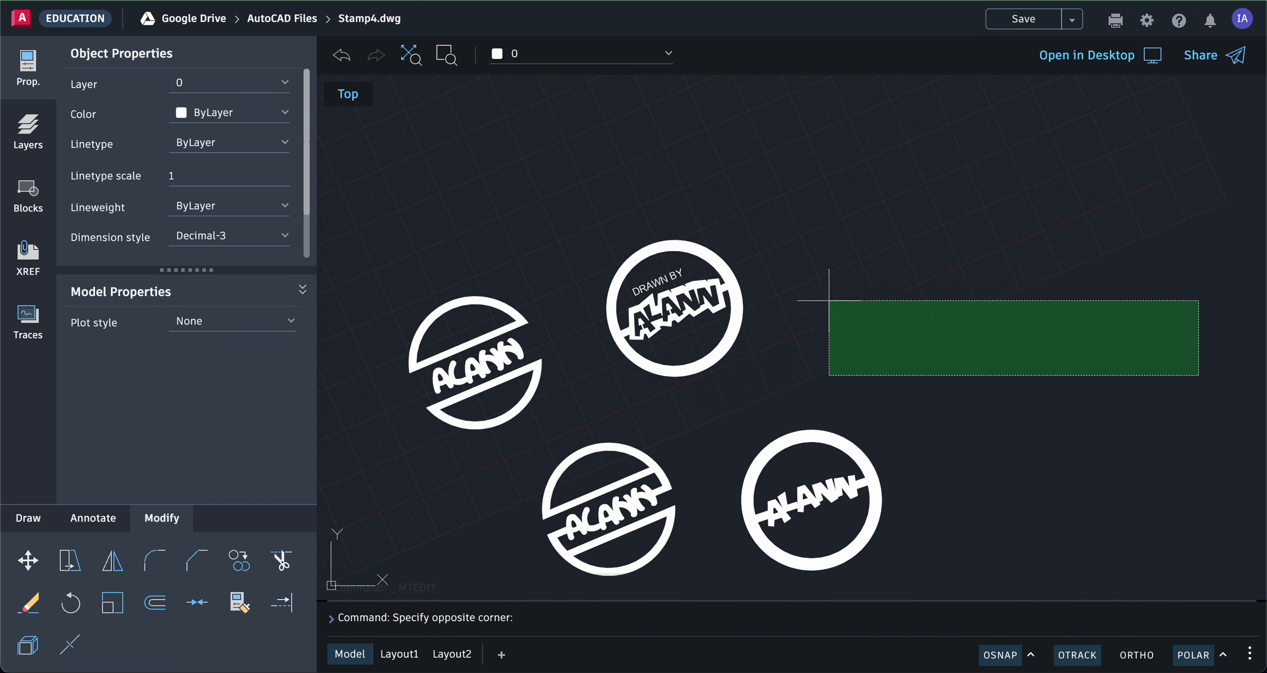
click(881, 297)
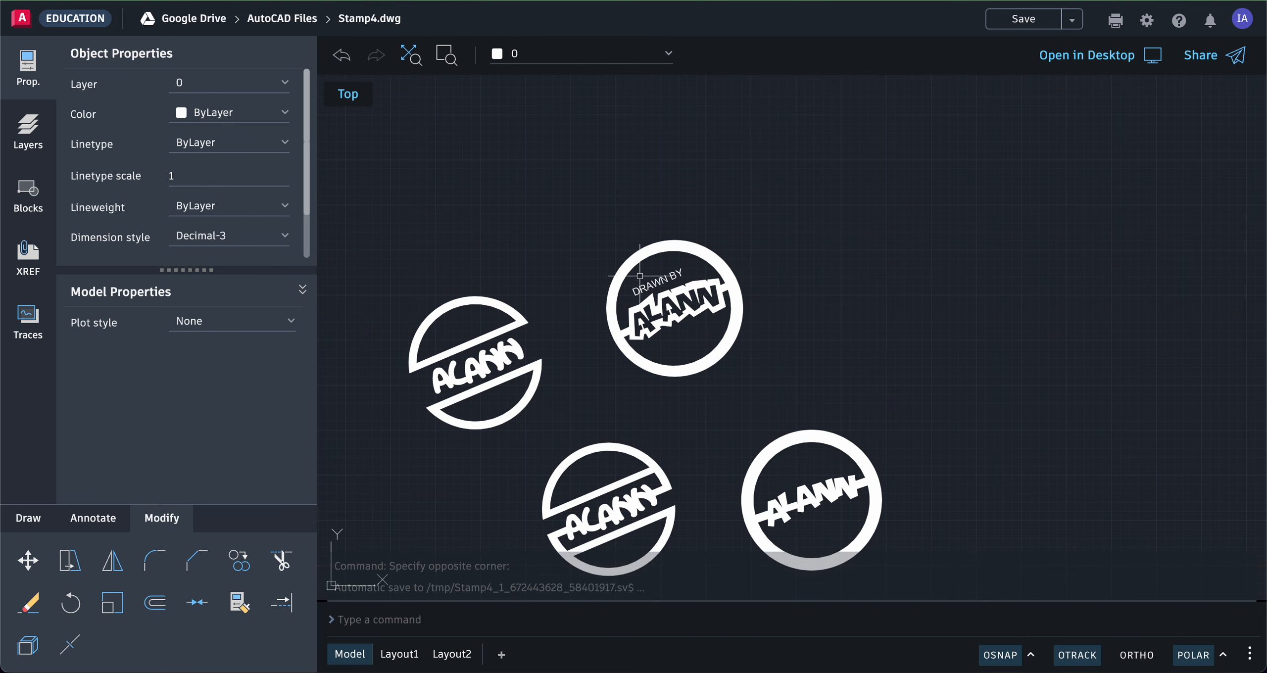
Copy the slanted "DRAWN BY" text from above the logo to the space below it inside the ring.
scroll(640, 277, up, 2)
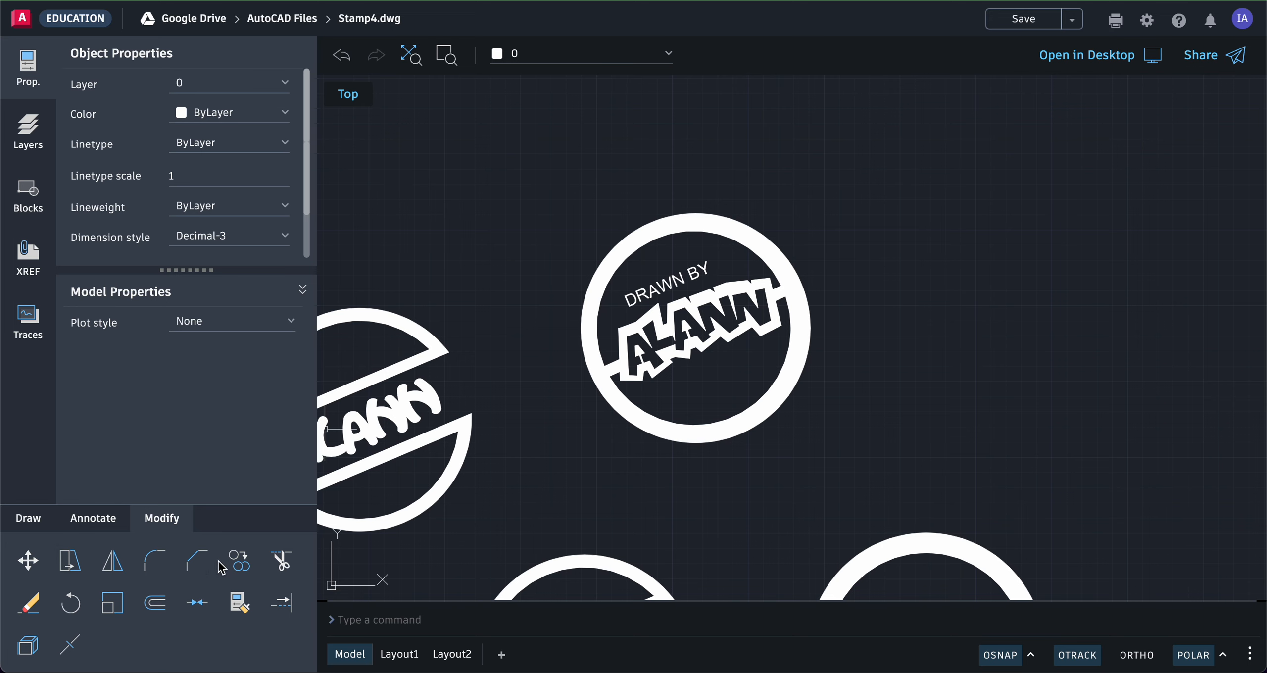
click(239, 563)
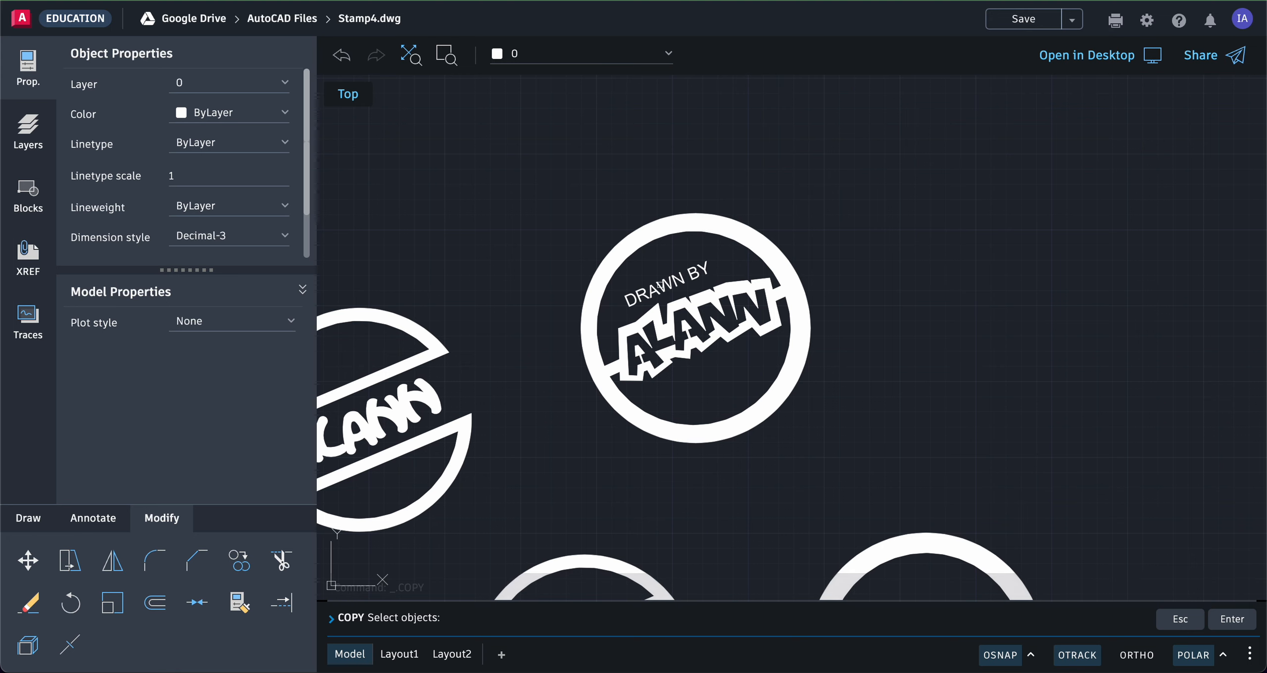
click(658, 290)
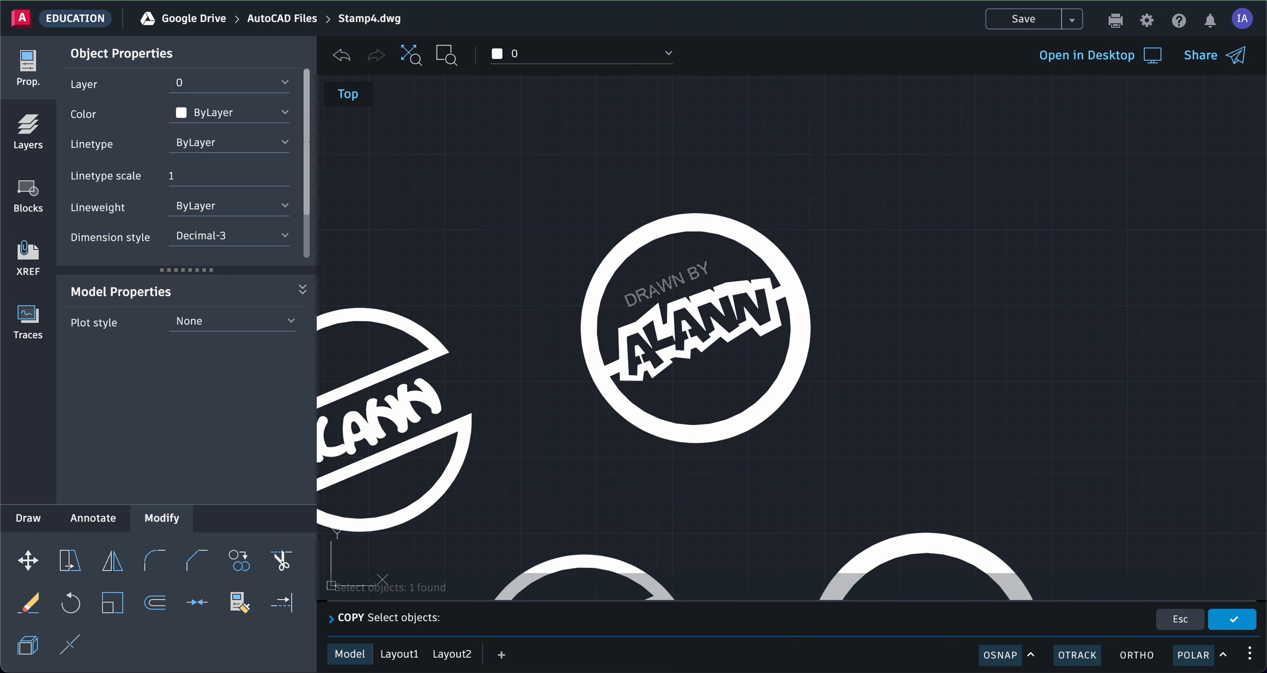
click(1233, 619)
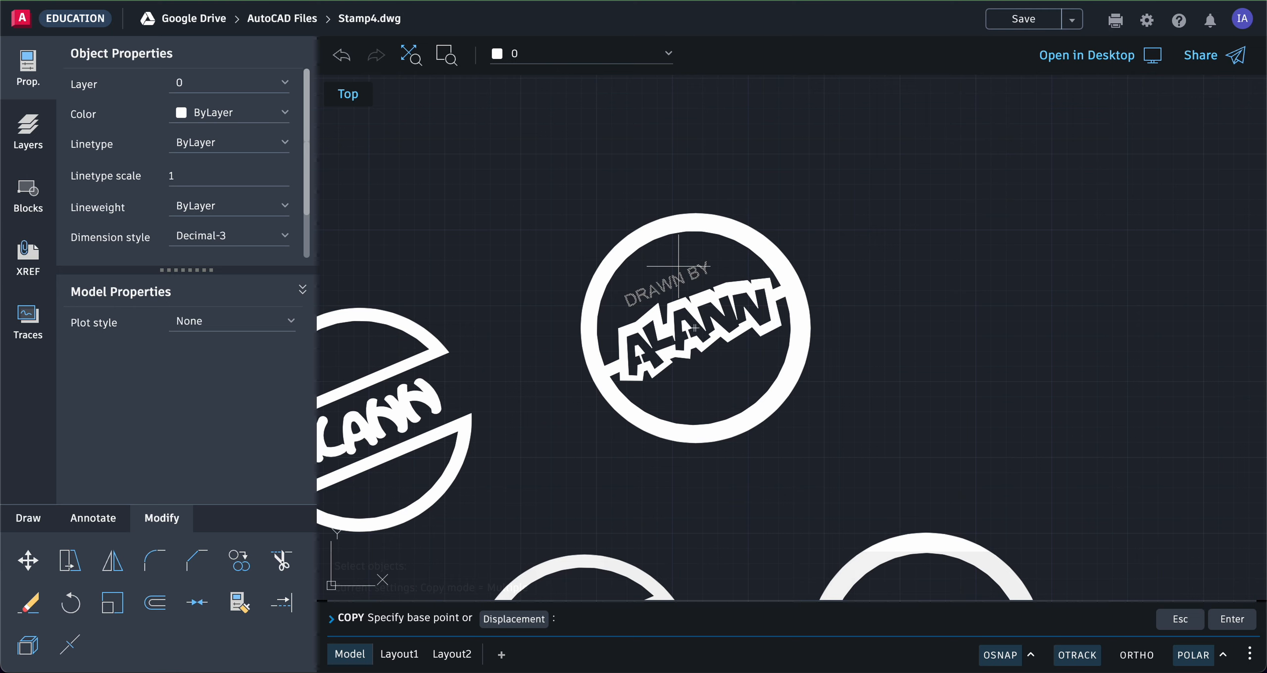
click(905, 134)
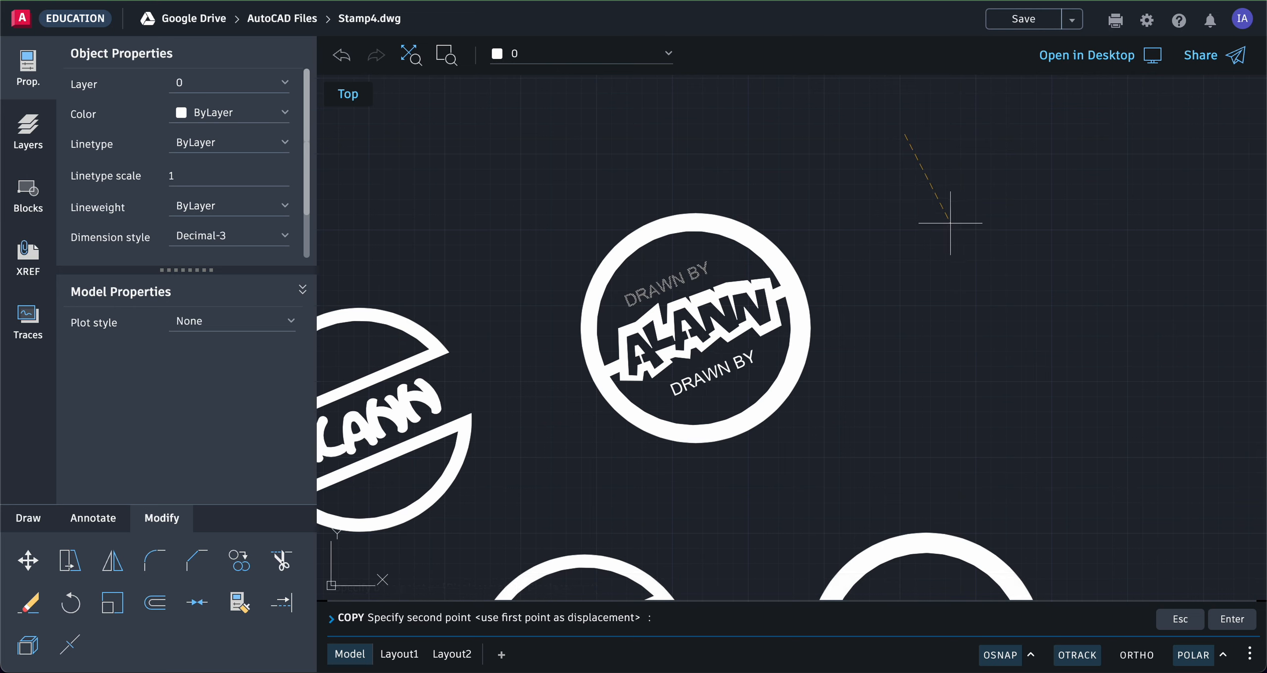
click(951, 223)
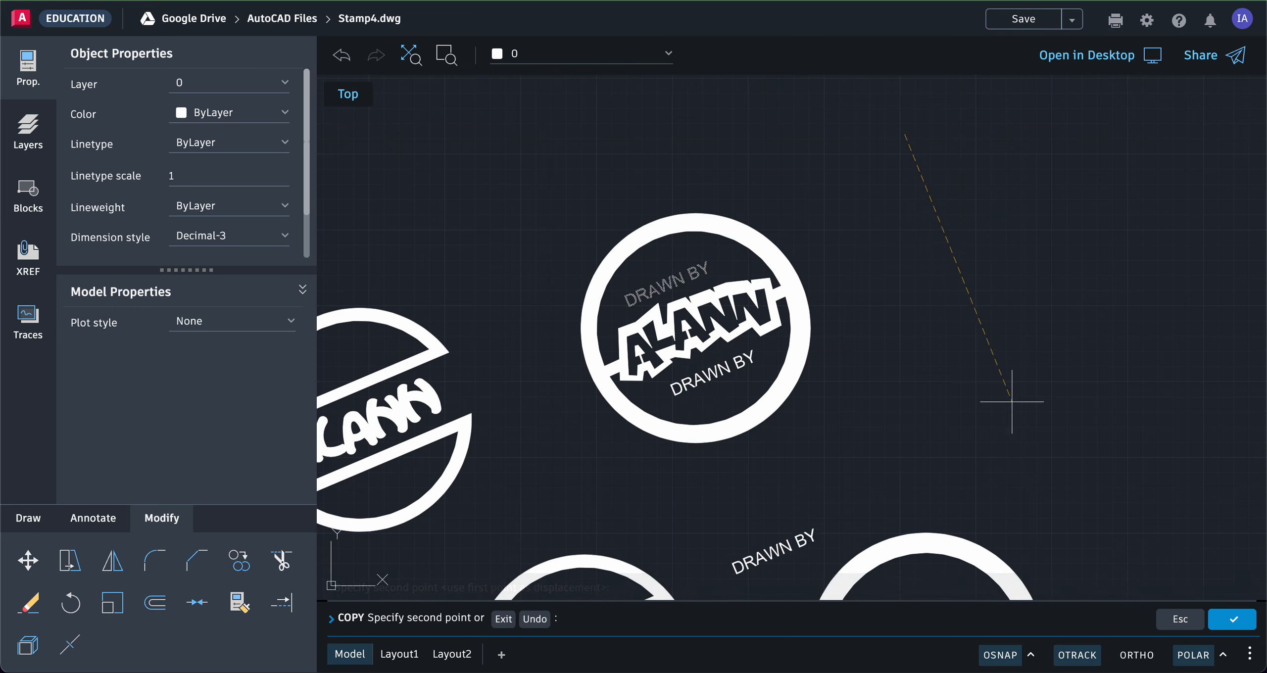
click(1233, 621)
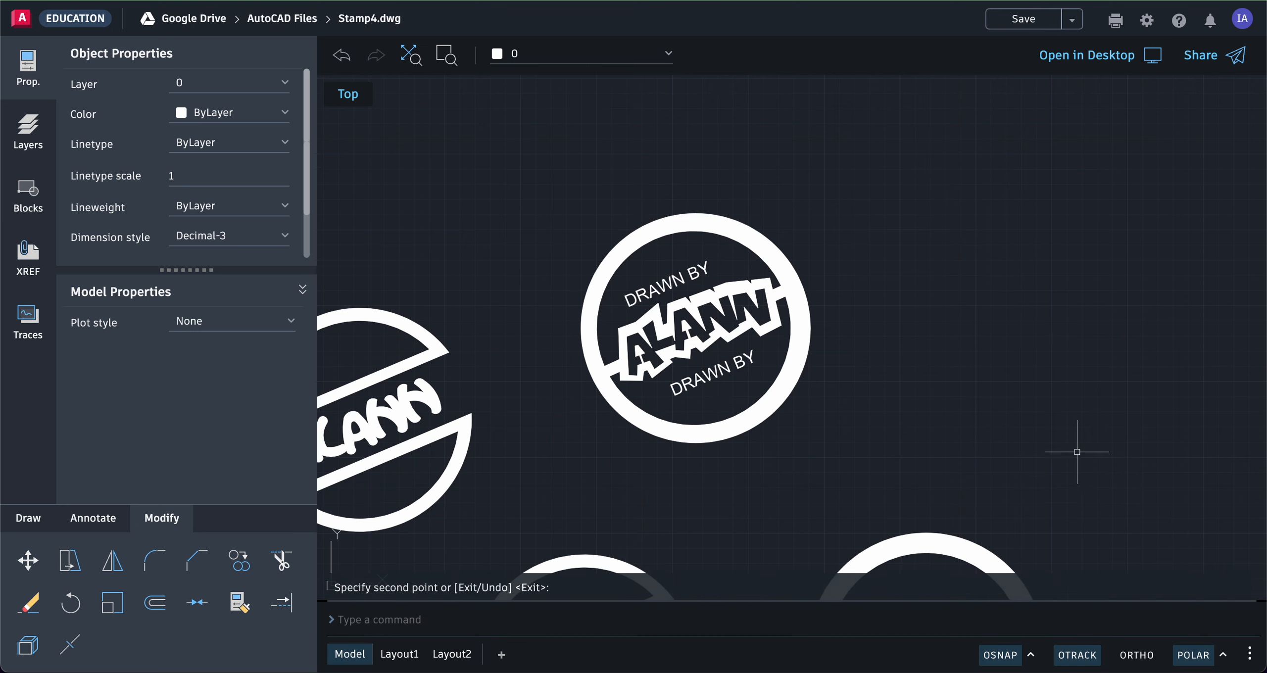
Replace the wording of the copied text below the logo with the surname in capitals and finish editing.
double_click(713, 373)
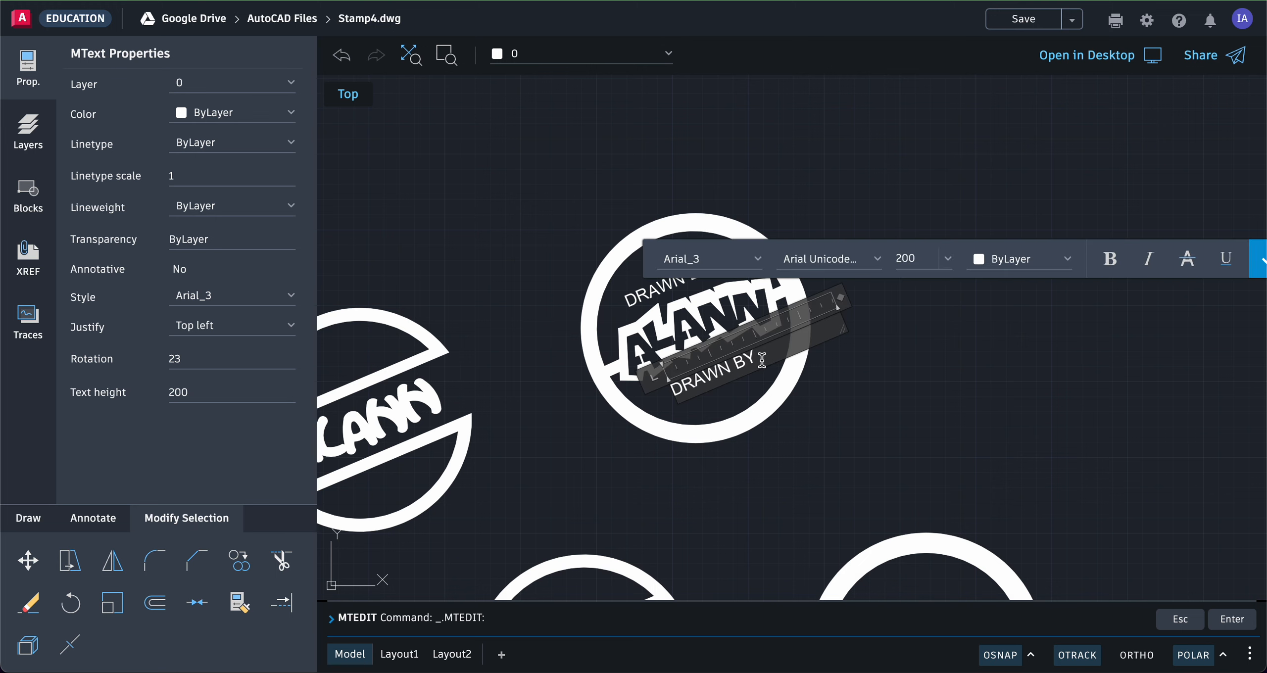
key(BackSpace)
key(BackSpace)
key(BackSpace)
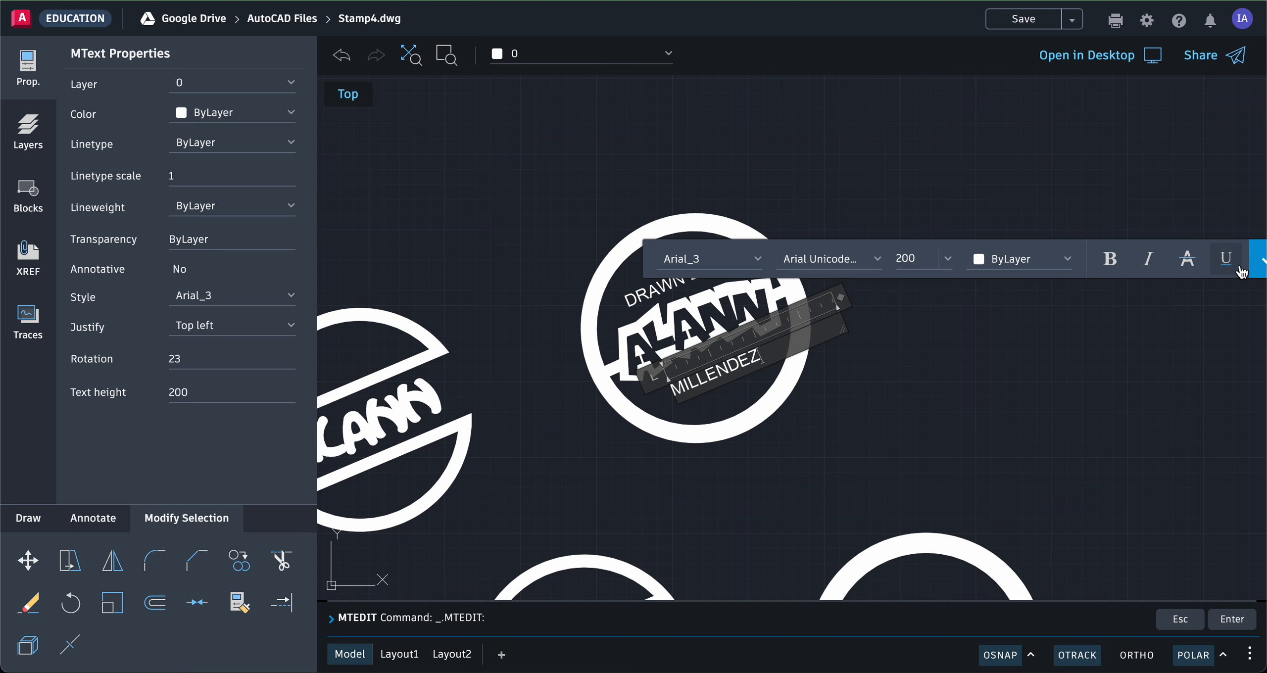
middle_drag(1146, 357, 1103, 355)
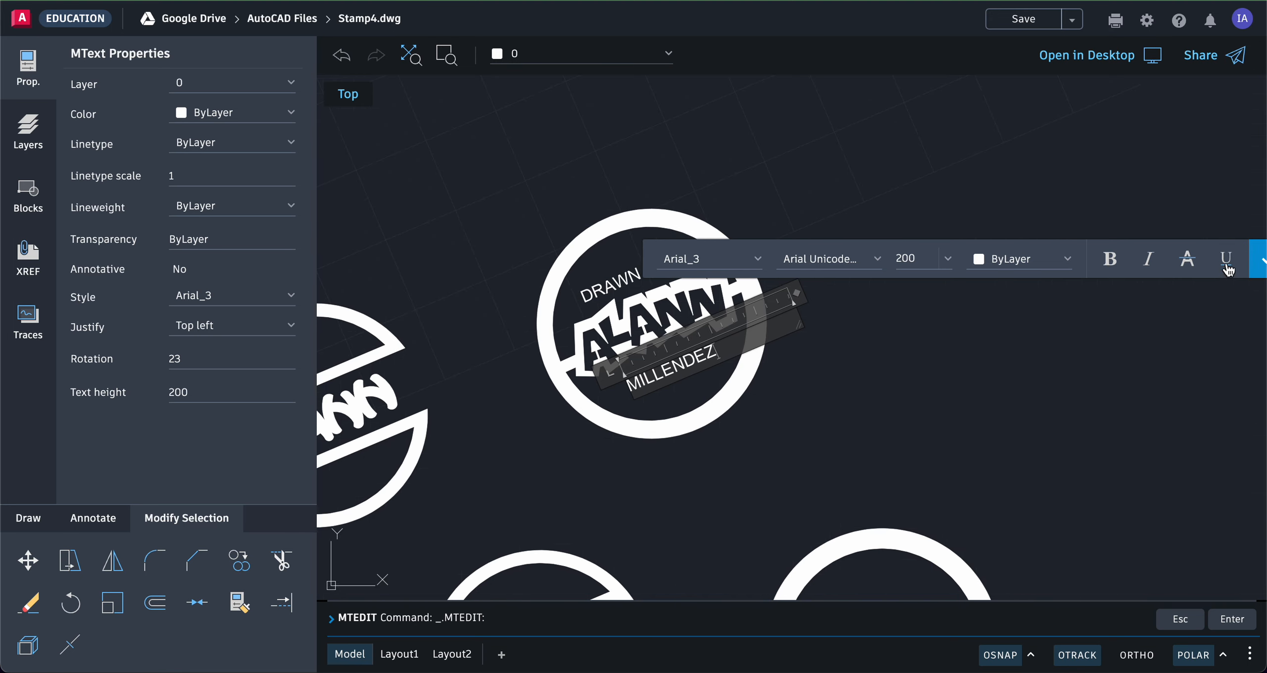
drag(652, 251, 444, 125)
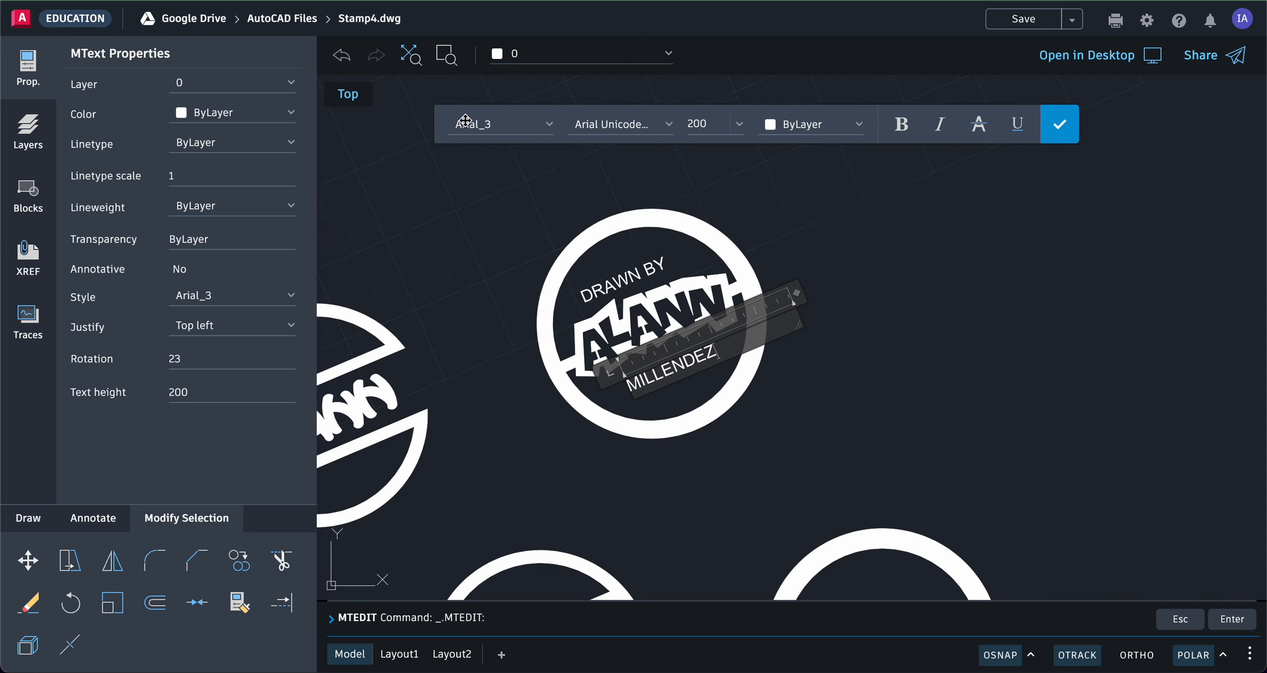
click(1069, 138)
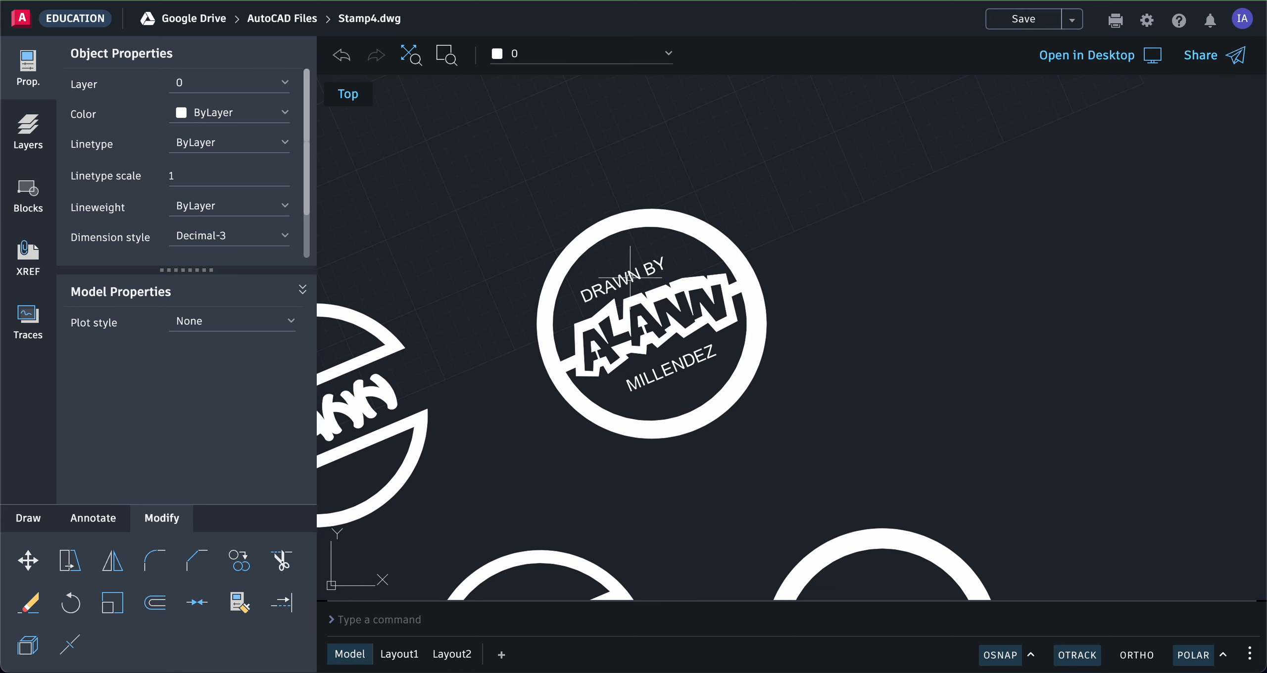
key(Escape)
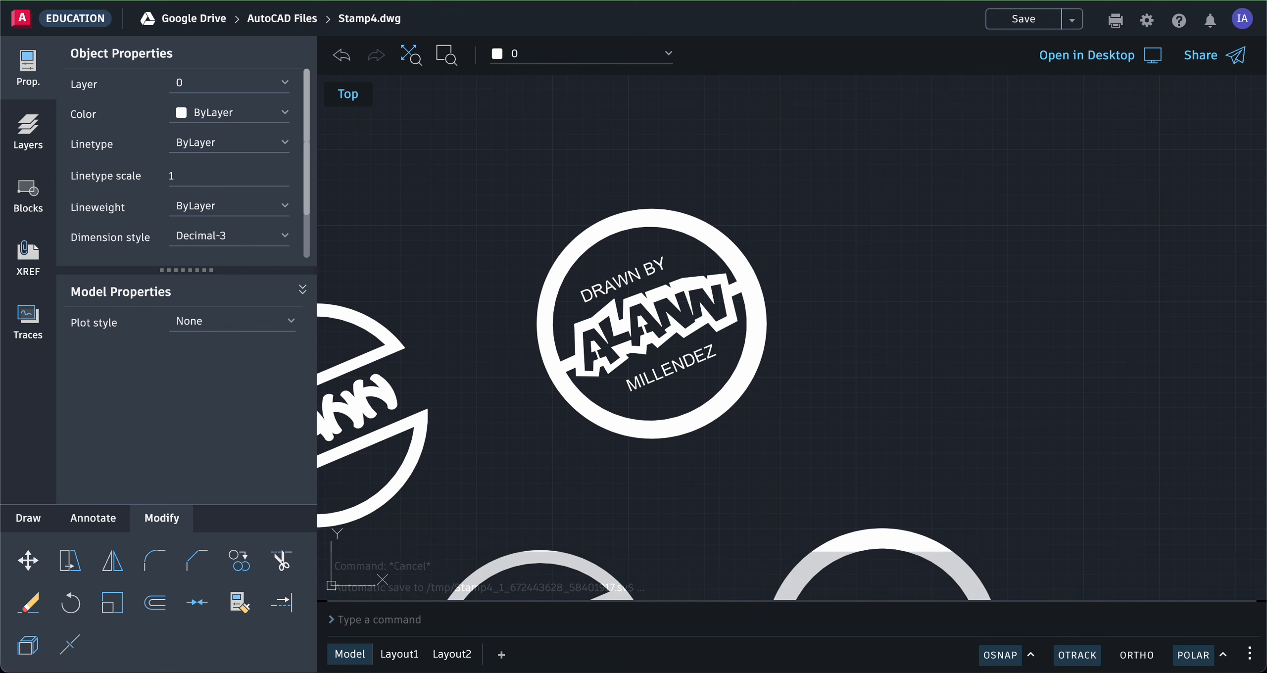
Shift the "DRAWN BY" text horizontally to the right by about 196 units, along the logo's upper edge.
click(644, 280)
click(583, 291)
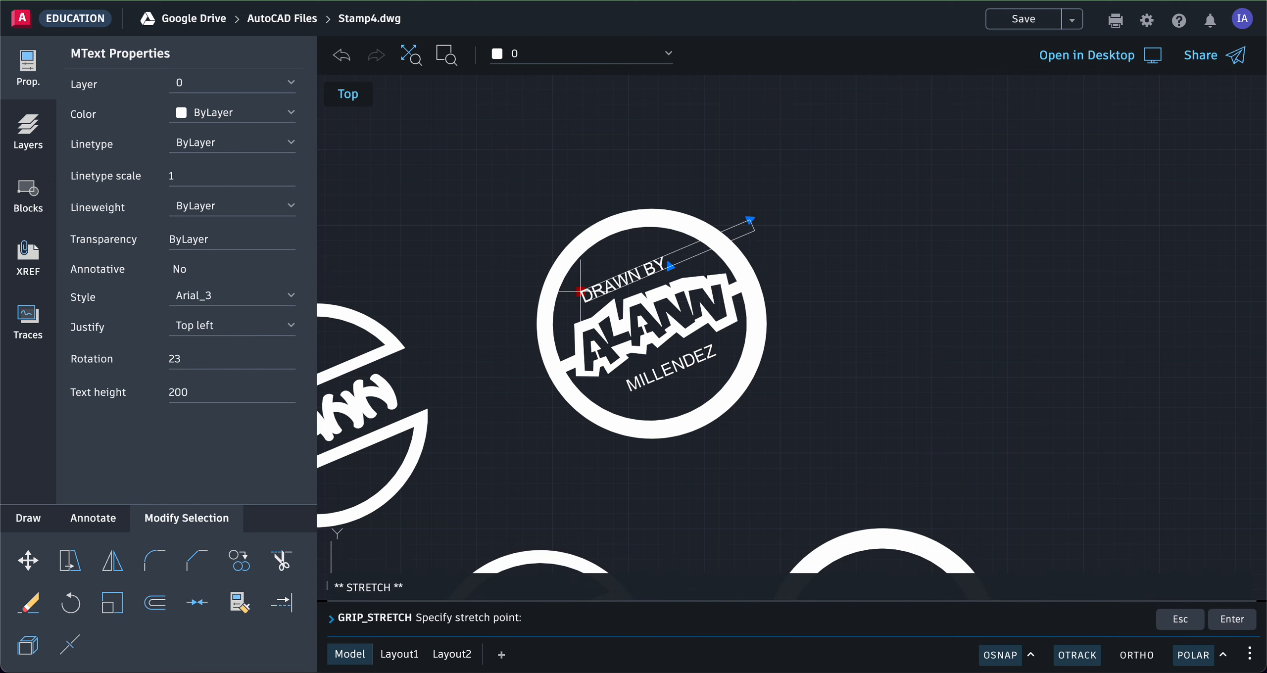
scroll(588, 286, down, 3)
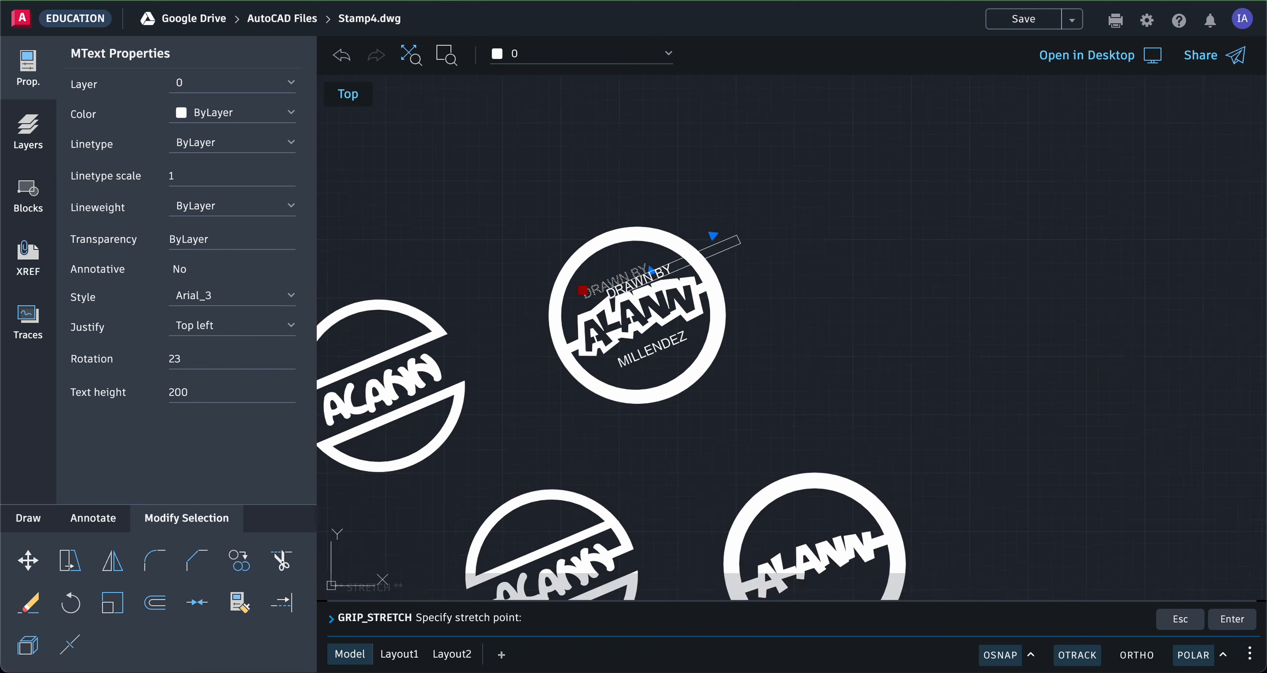
scroll(589, 286, up, 6)
scroll(589, 286, up, 2)
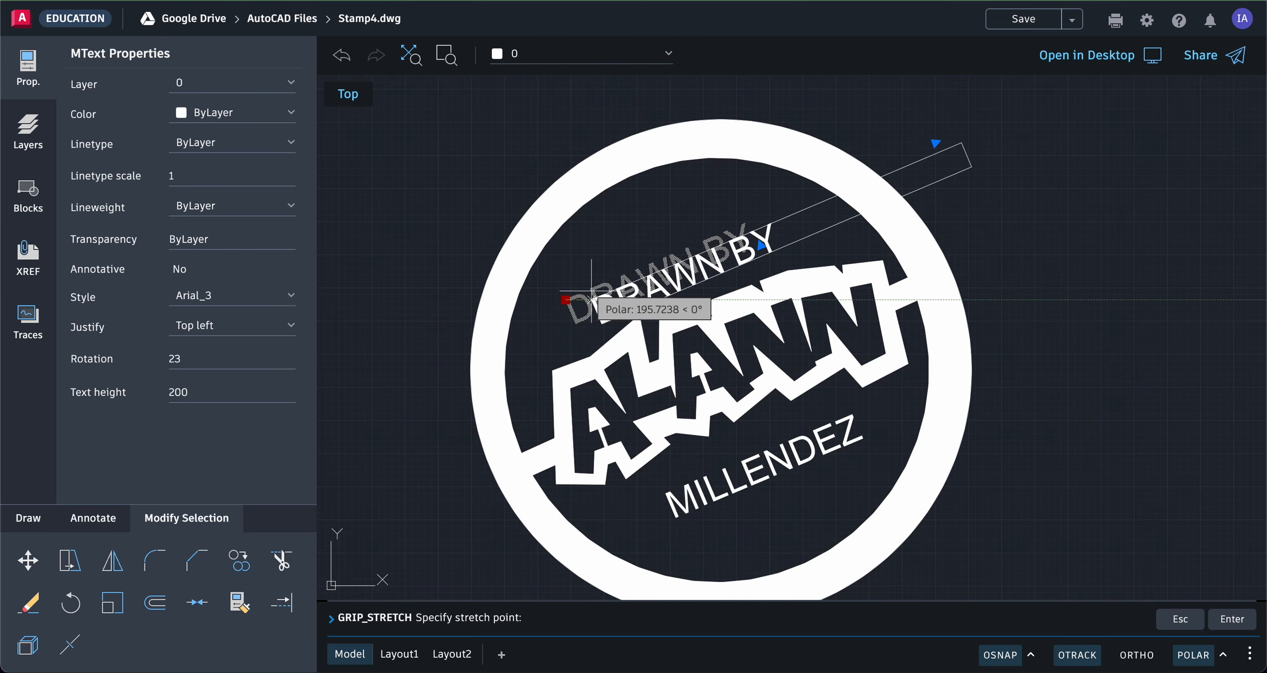
click(592, 292)
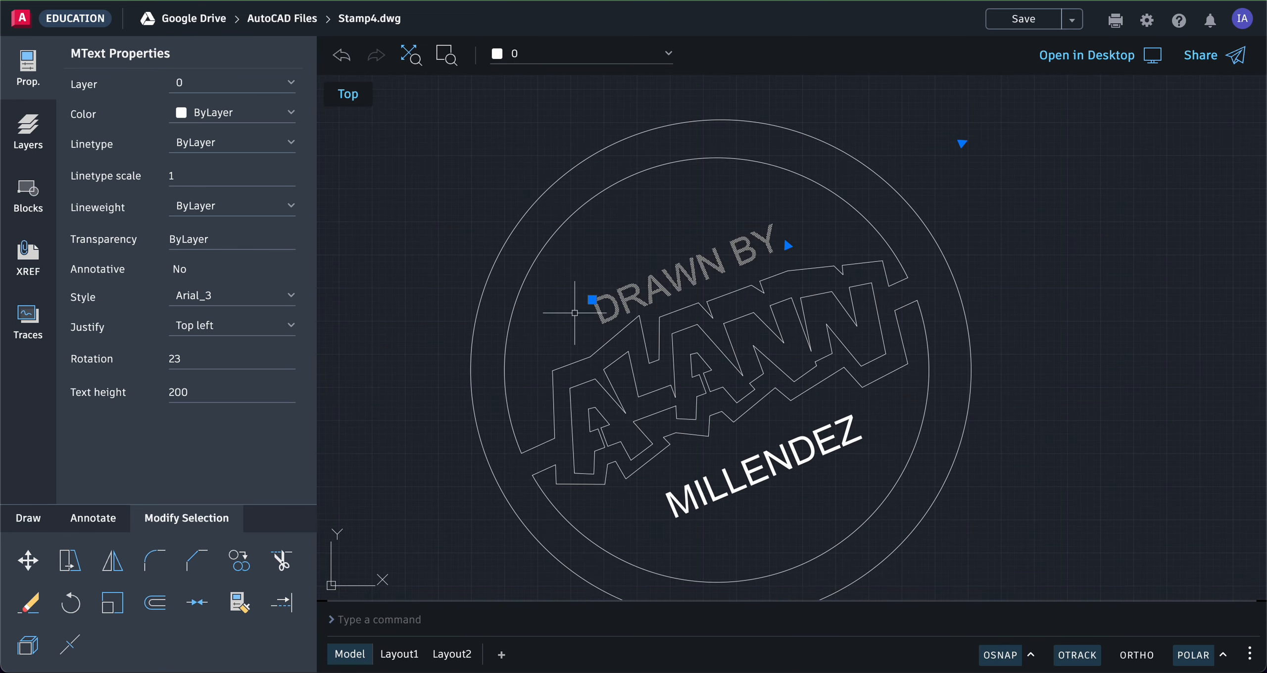
Set the rotation of the "DRAWN BY" text to 20 degrees and deselect it.
click(197, 360)
click(171, 358)
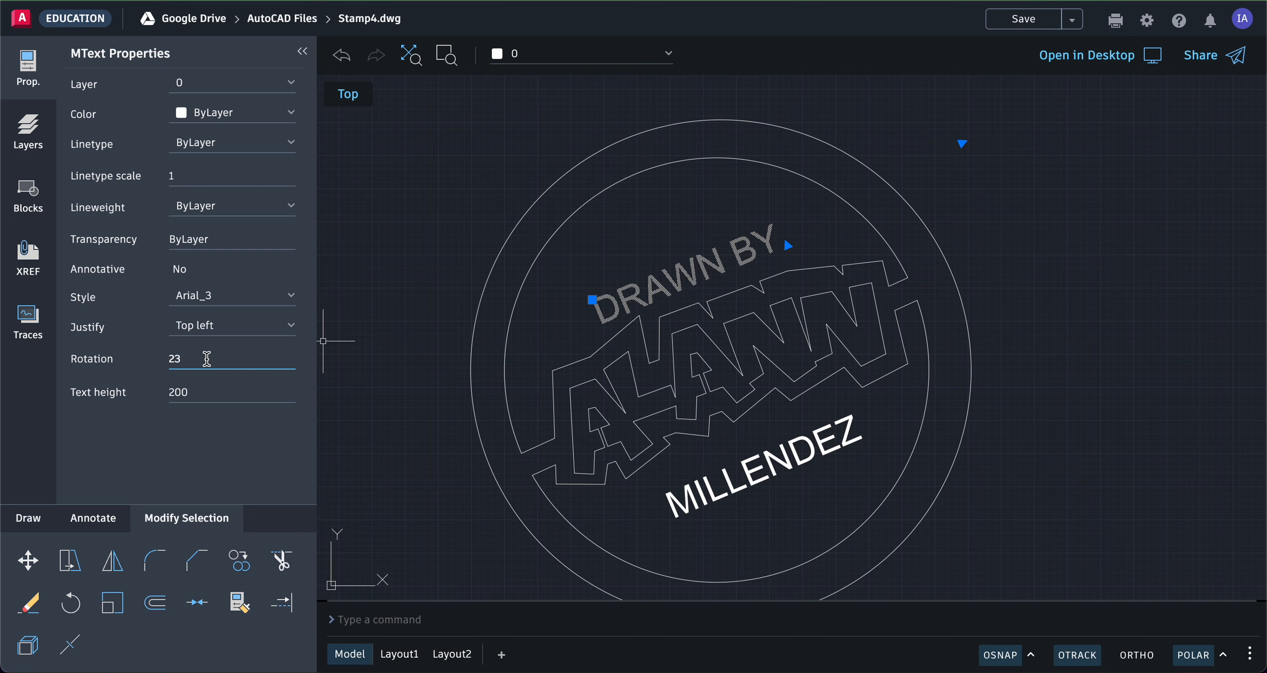
key(Return)
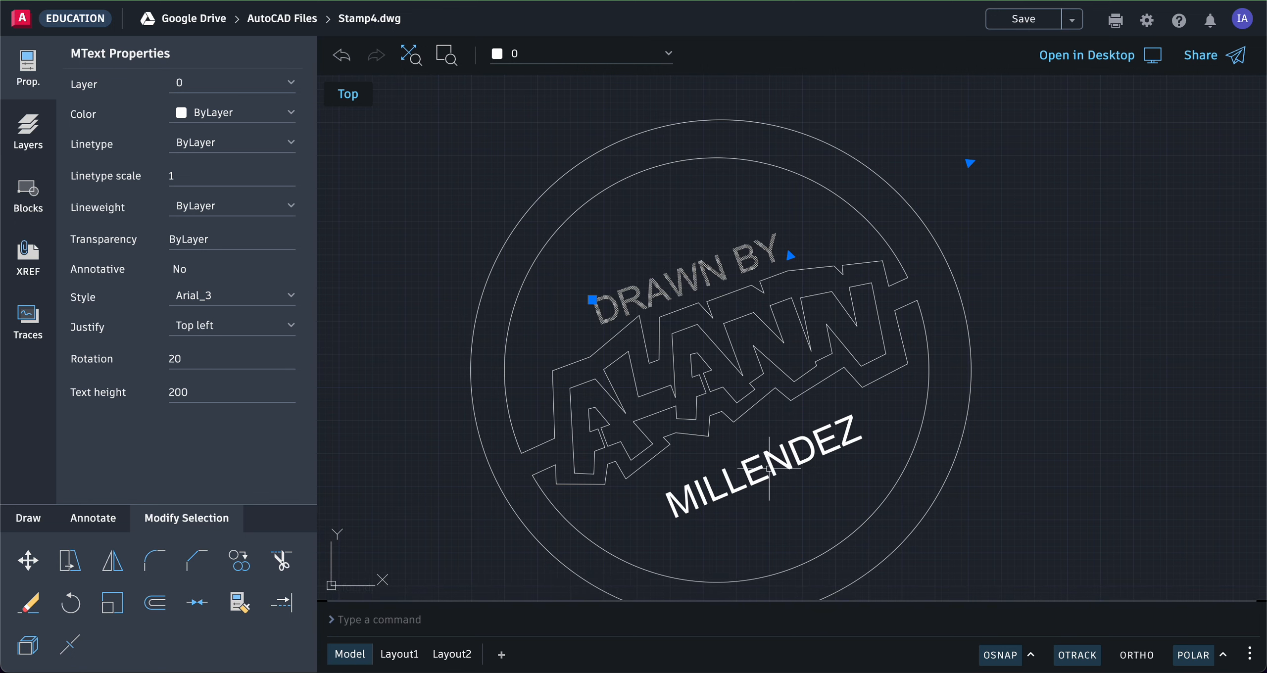
key(Escape)
Set the rotation of the surname text below the logo to 20 degrees and clear the selection.
click(752, 458)
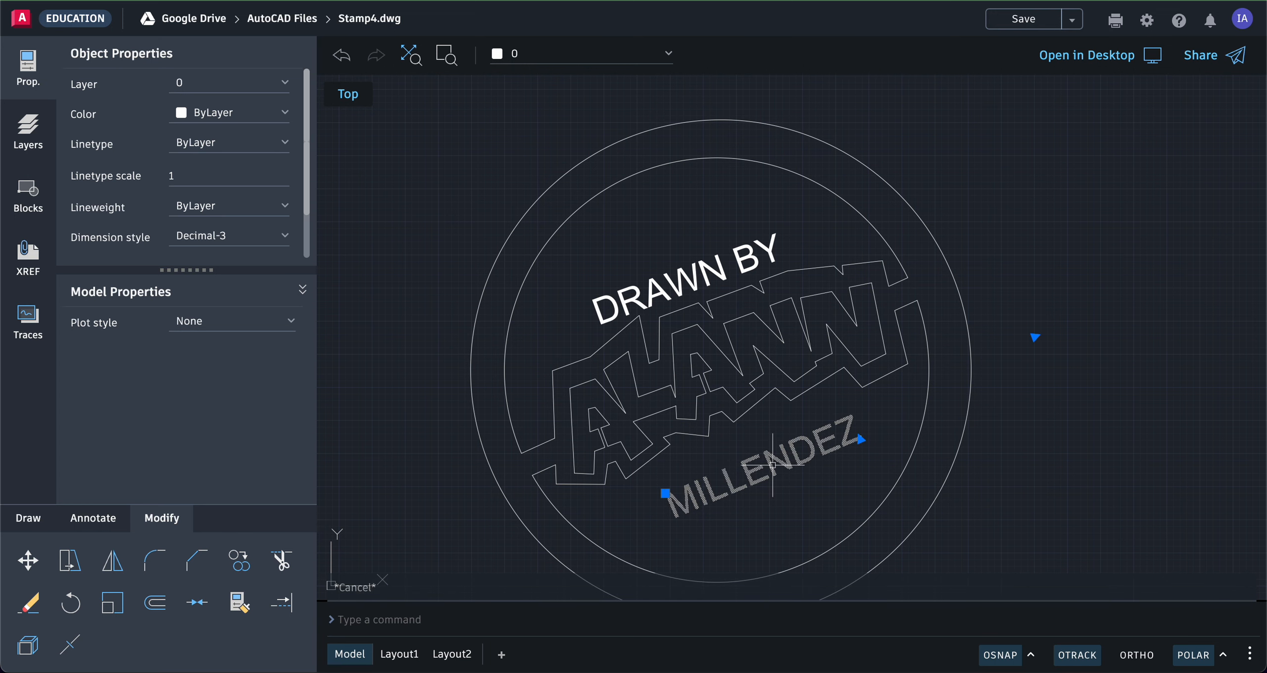
double_click(170, 354)
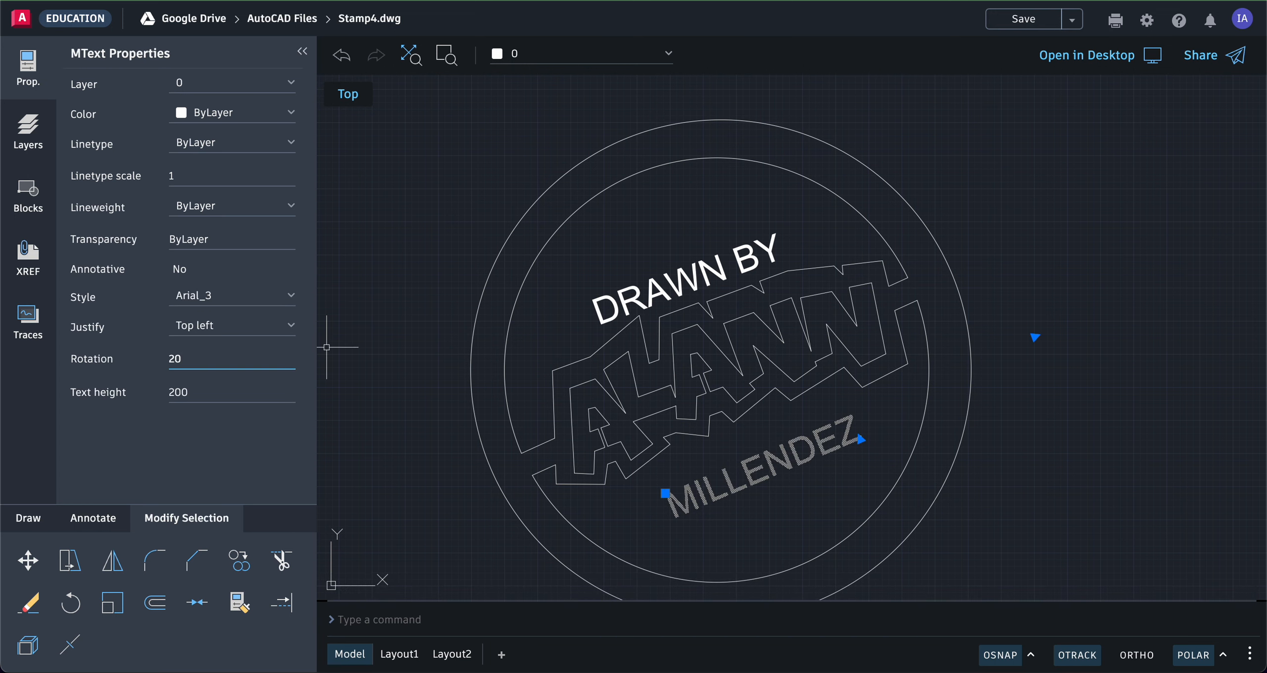
key(Return)
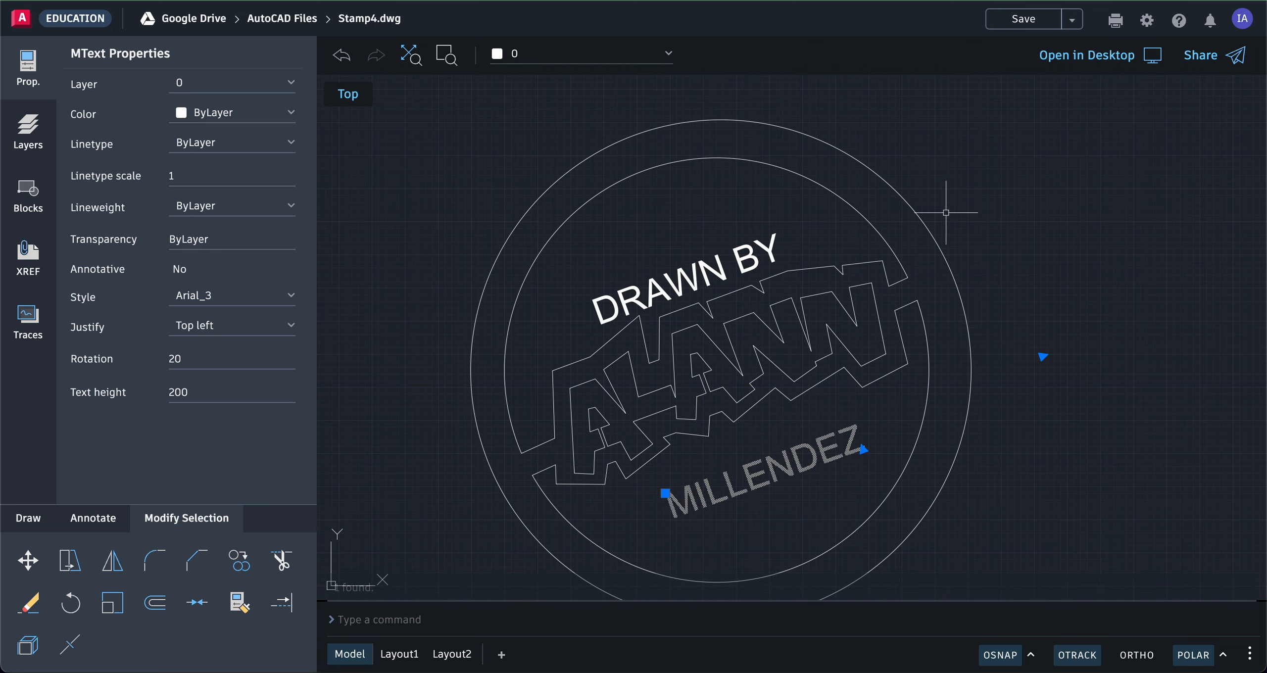
click(997, 174)
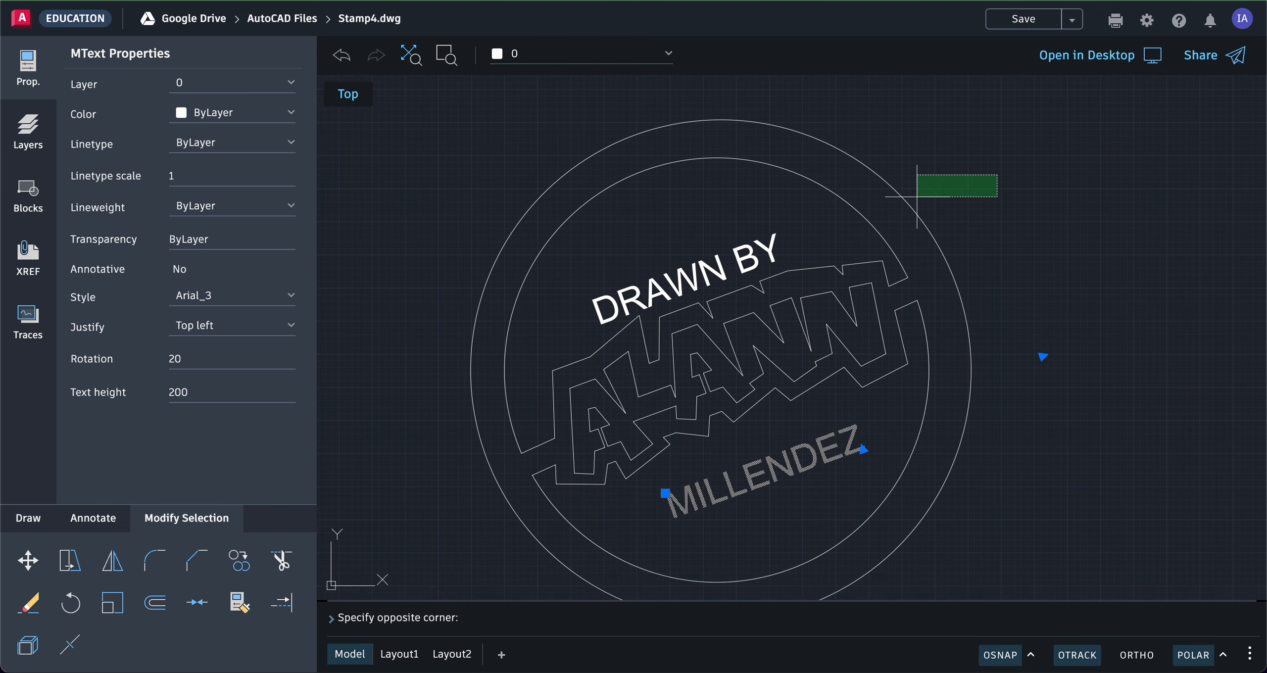
key(Escape)
key(Escape)
key(Escape)
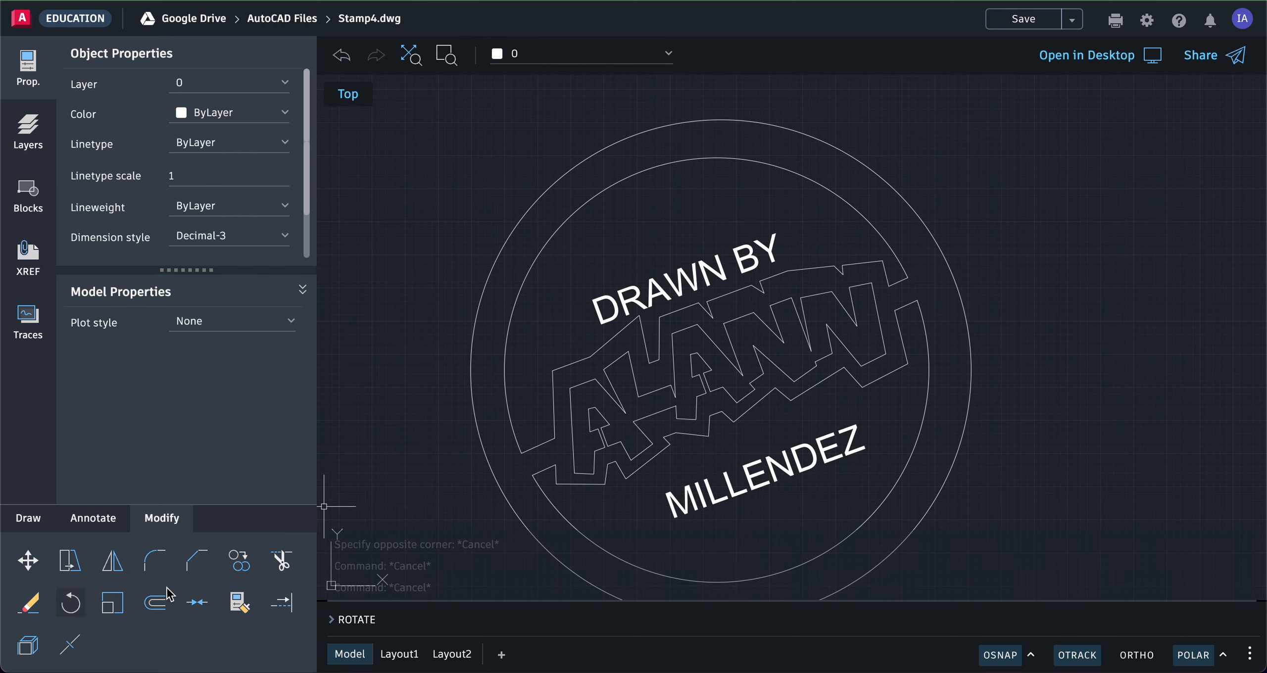
Move the "DRAWN BY" text vertically upward, slightly away from the logo's upper edge.
click(38, 564)
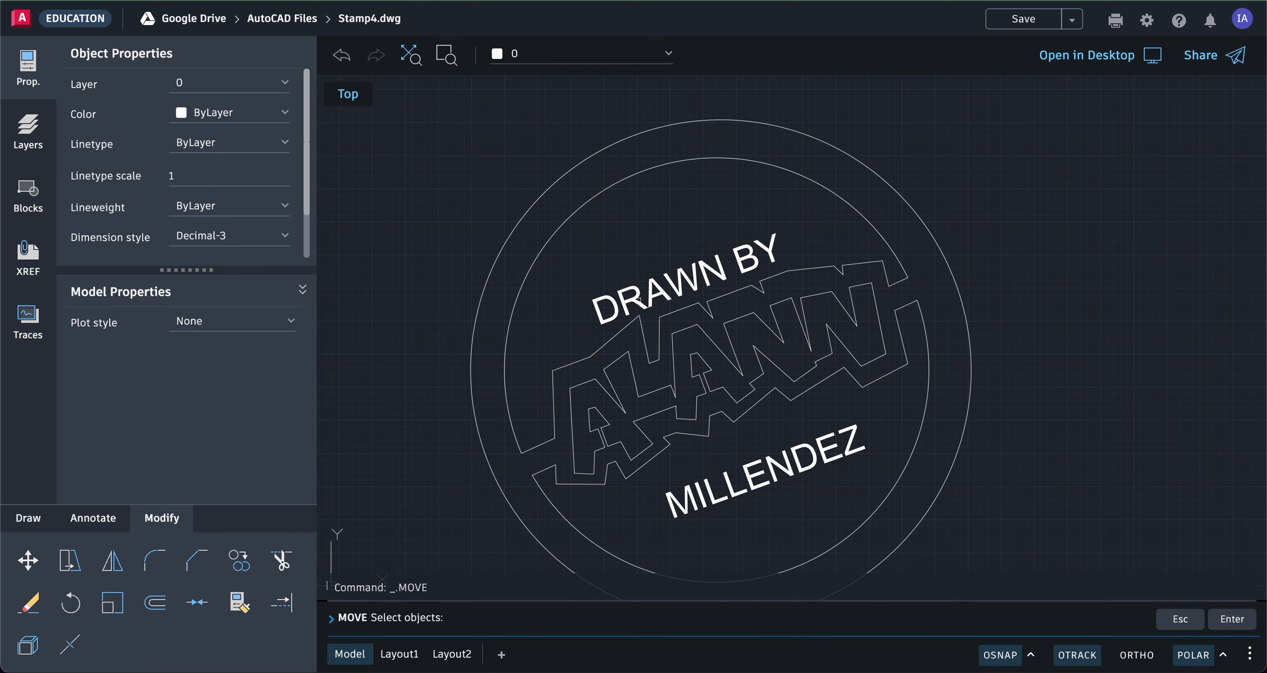
click(692, 279)
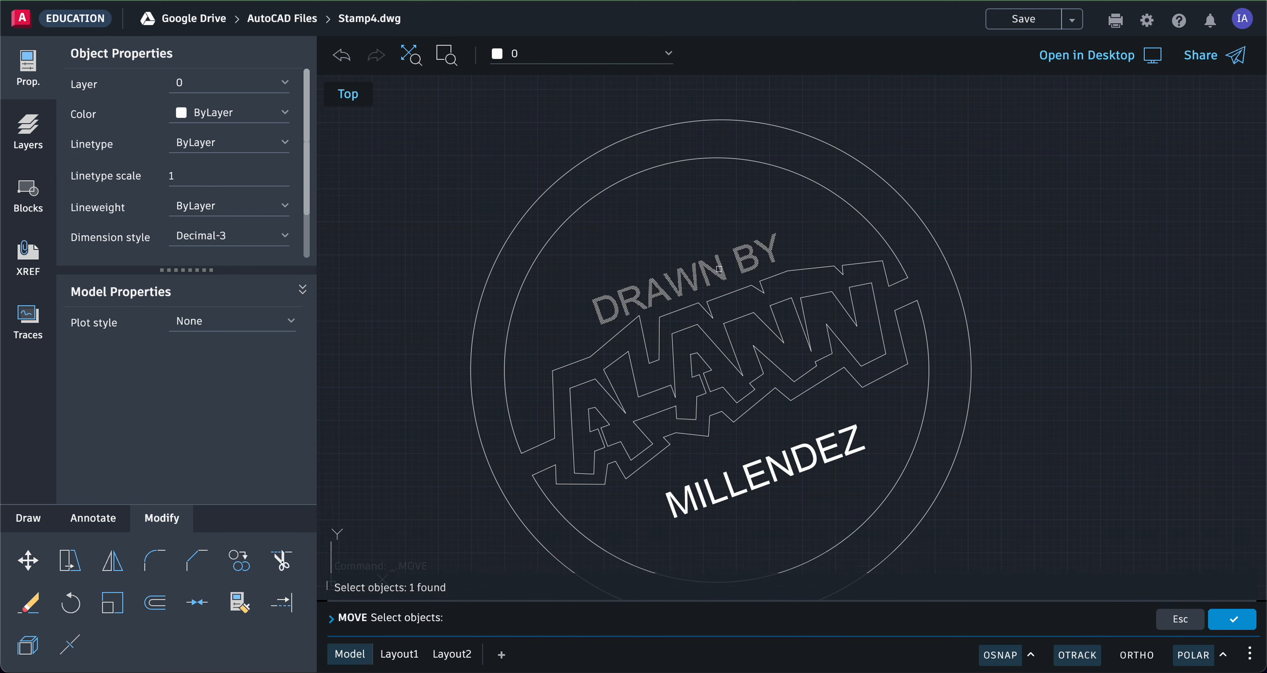
click(1231, 621)
click(1106, 315)
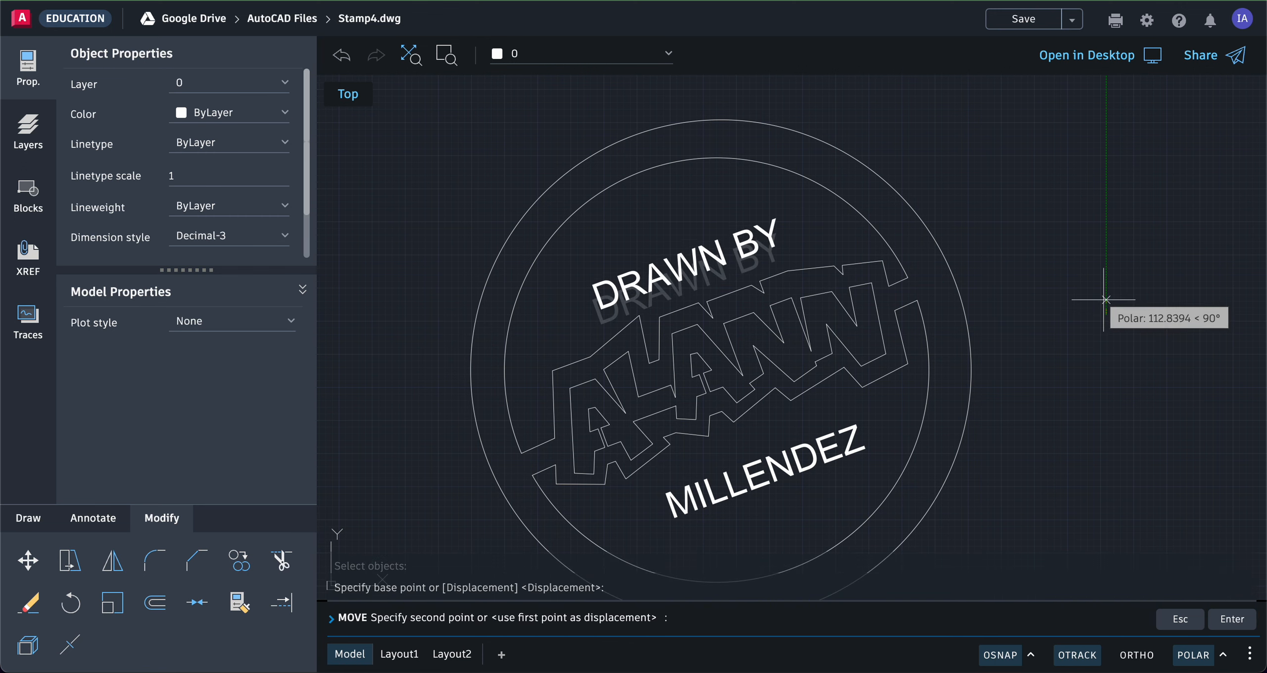